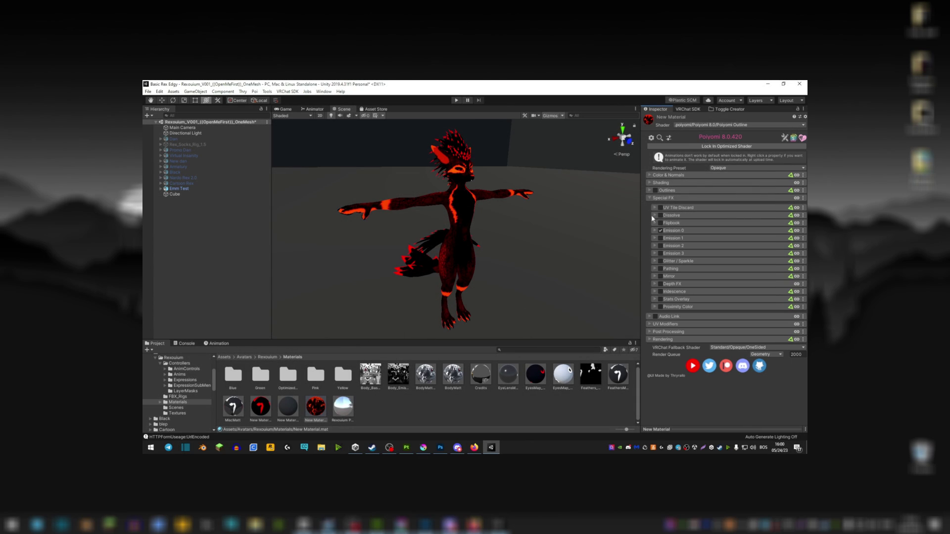
Step: Select New Material and expand its Poiyomi Special FX foldout to show the emission options
click(317, 407)
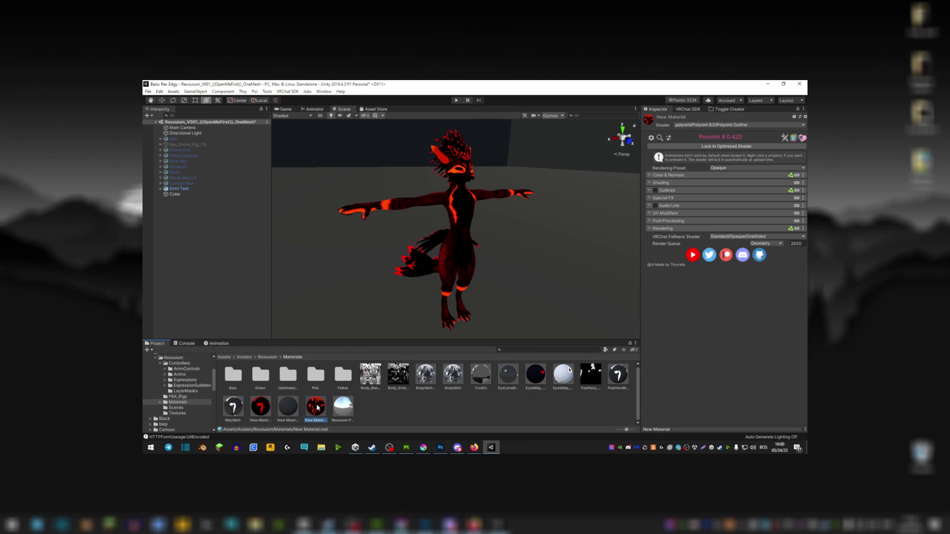
click(649, 198)
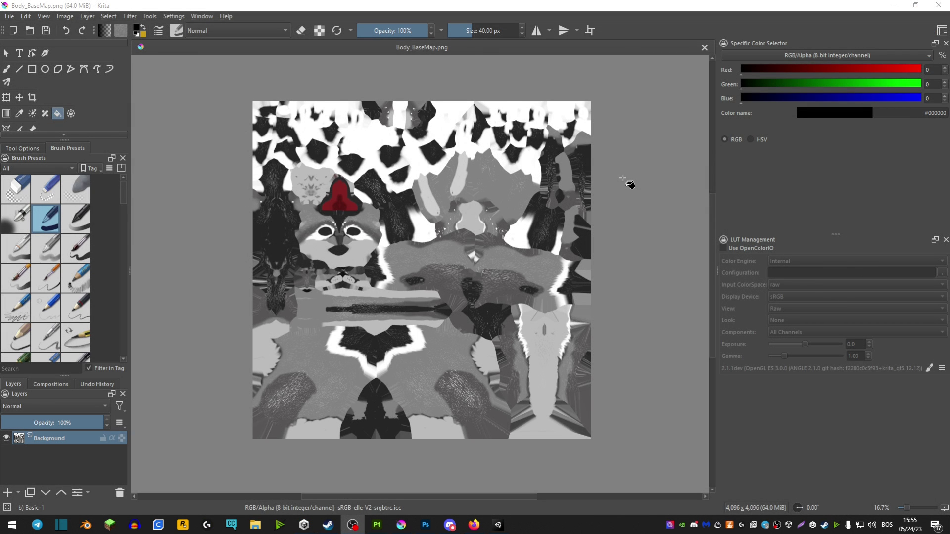
Step: With the Fill tool, fill the grey head region, both light stripes and the grey body black
key(b)
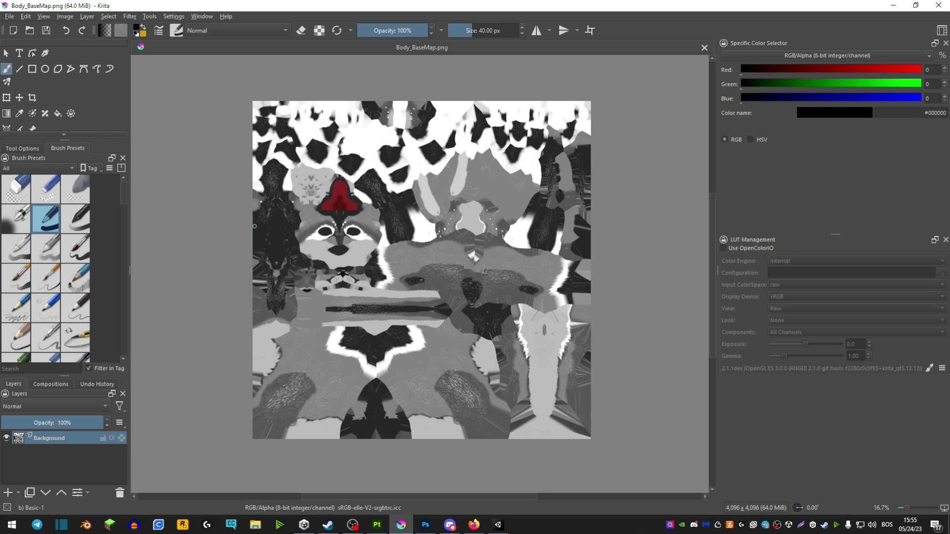
click(59, 114)
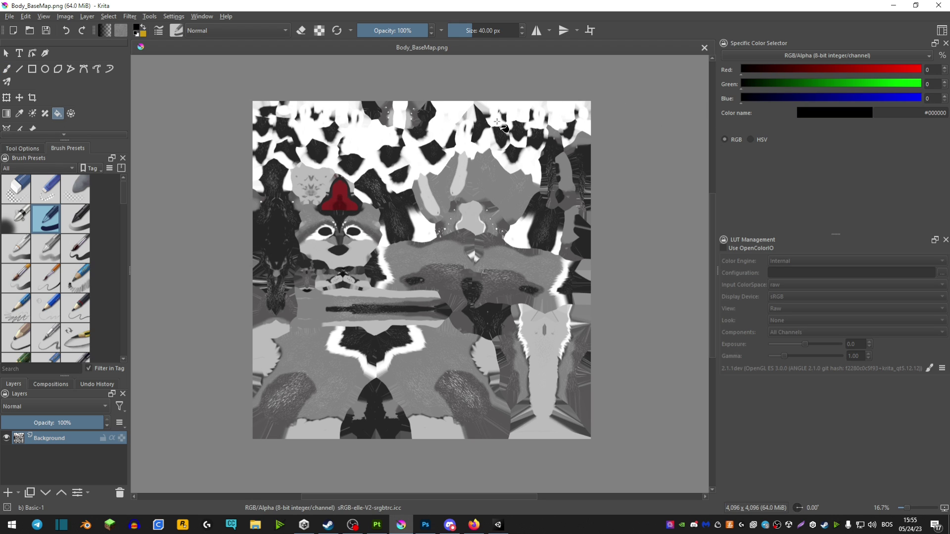
scroll(448, 195, up, 1)
click(448, 184)
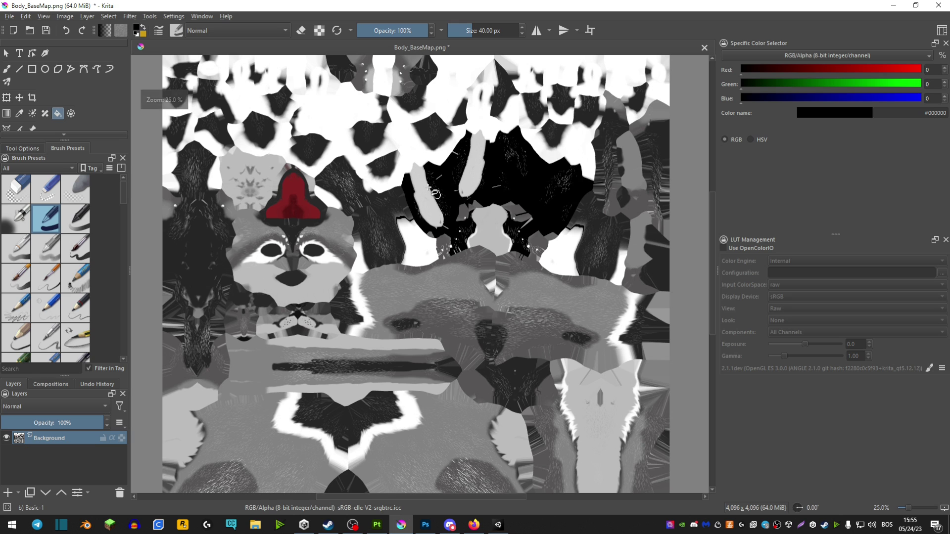
click(423, 190)
click(471, 176)
click(484, 243)
Step: Fill the cheek and face, eye areas, regions beside the mouth and the lower body black
scroll(483, 243, down, 1)
scroll(455, 177, up, 2)
scroll(388, 214, up, 1)
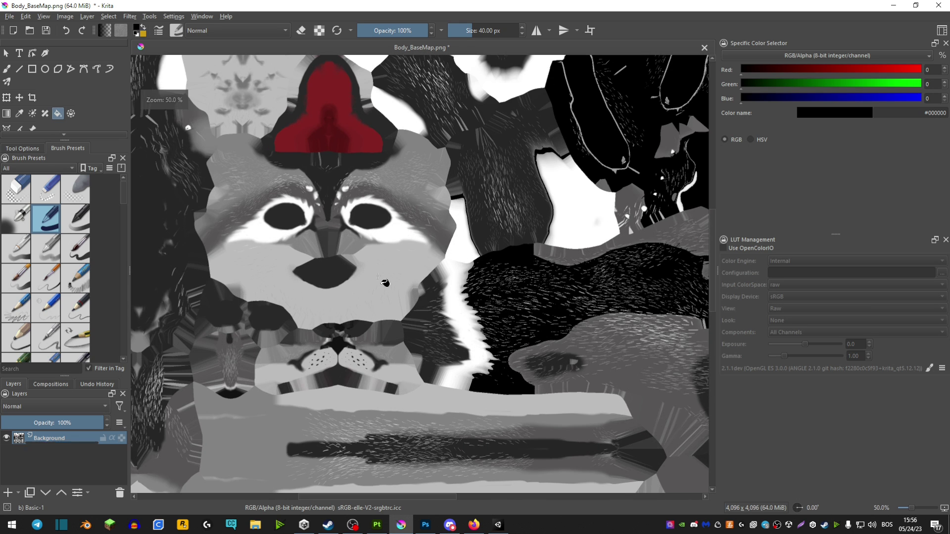
click(384, 281)
click(337, 204)
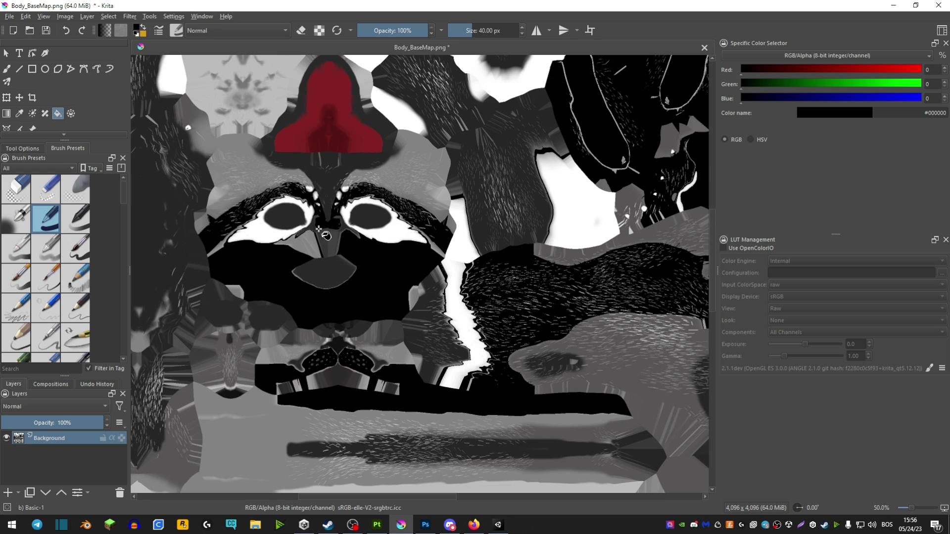
click(290, 220)
click(371, 218)
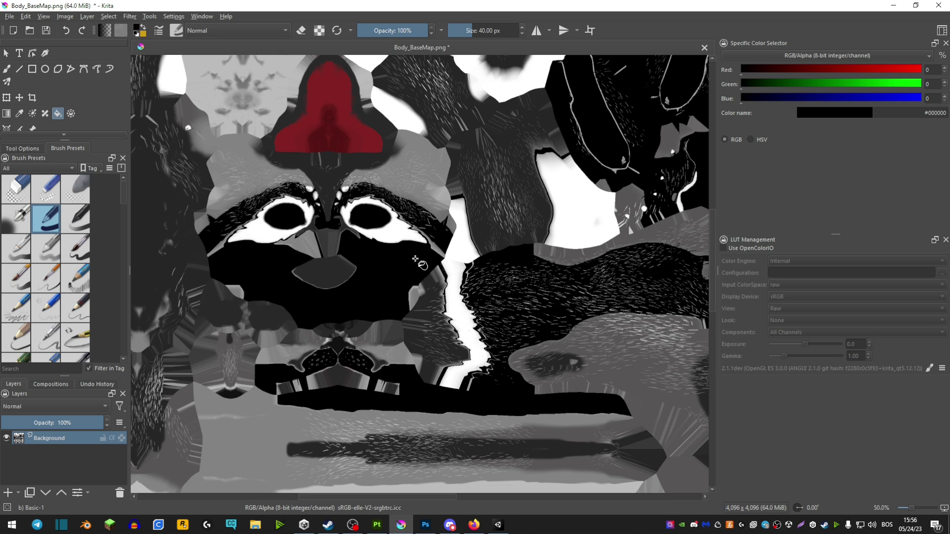
click(415, 346)
click(303, 355)
click(243, 351)
Step: Fill the long grey strips, chest-side regions and the lower corner fur areas black
scroll(246, 333, down, 2)
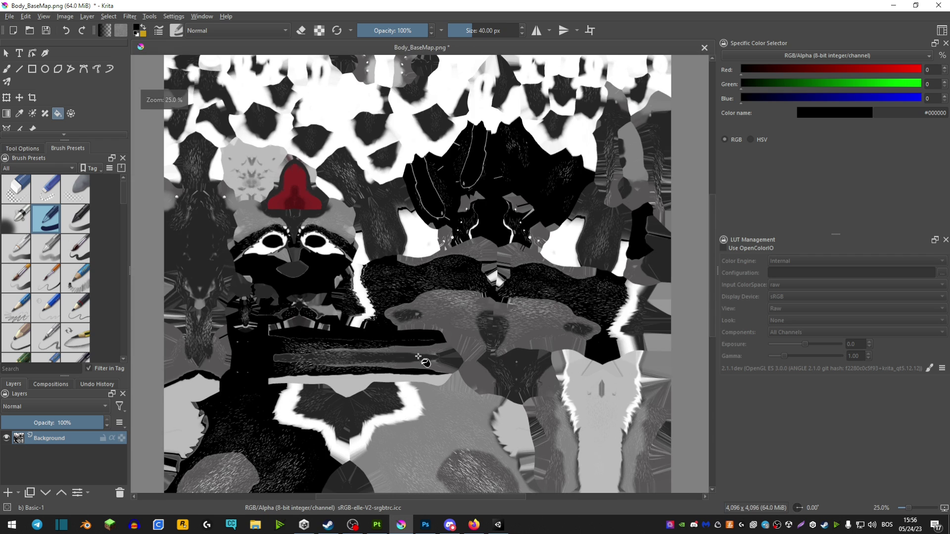
click(401, 359)
click(436, 376)
click(466, 342)
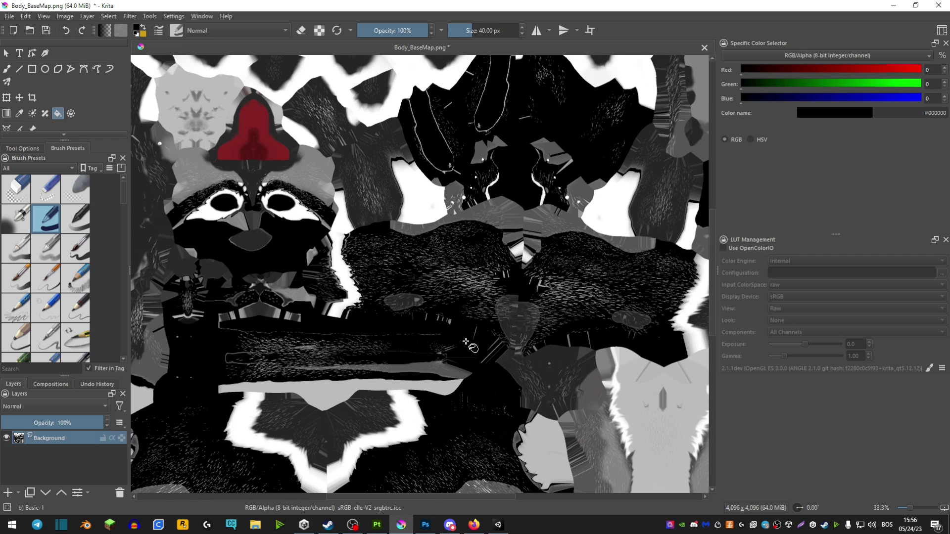
click(424, 366)
click(493, 323)
click(588, 426)
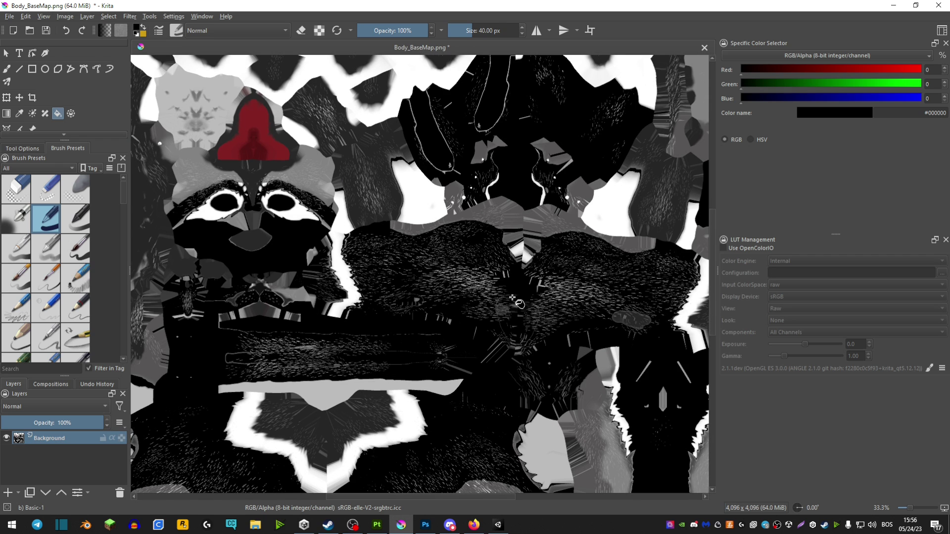
scroll(445, 347, up, 1)
scroll(445, 346, down, 1)
scroll(334, 371, up, 1)
scroll(334, 371, down, 1)
click(238, 421)
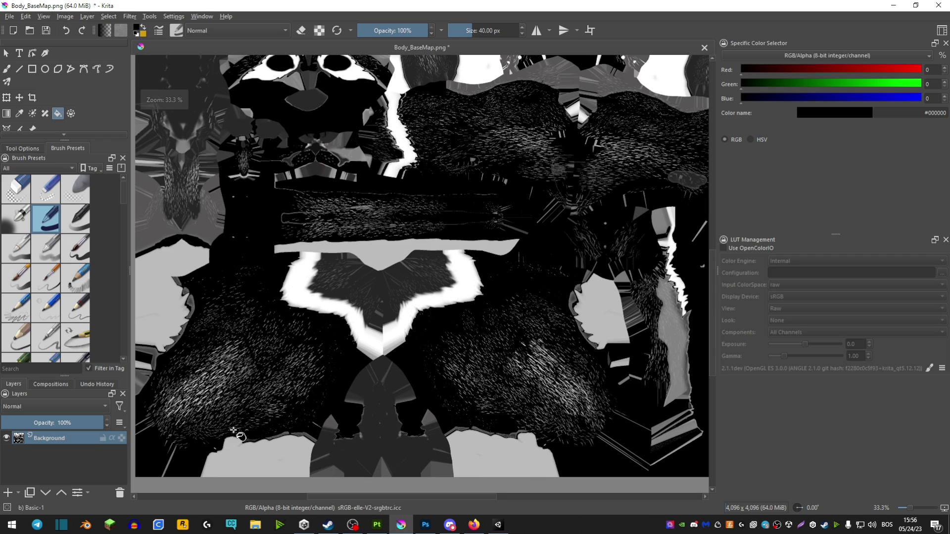
click(500, 455)
click(258, 456)
Step: Enlarge the brush to about 203 px, then fill the V-shaped region and large white areas black
click(11, 71)
shift+drag(238, 252, 277, 253)
scroll(262, 267, down, 1)
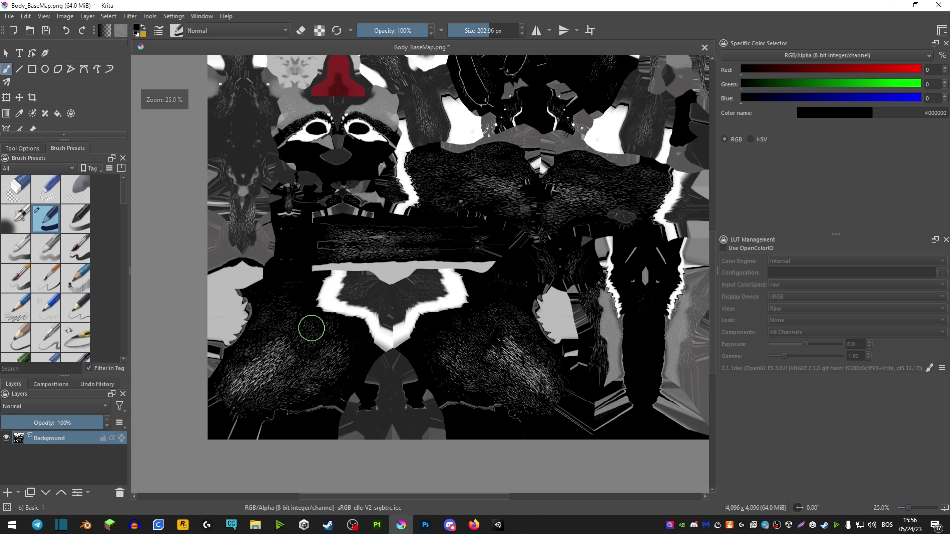
scroll(366, 272, up, 1)
key(f)
click(411, 307)
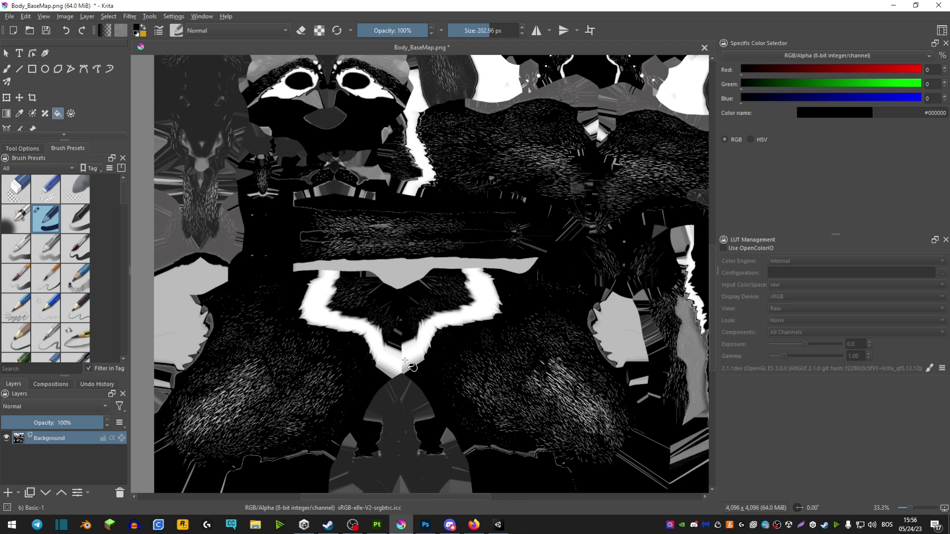
scroll(450, 270, down, 2)
scroll(467, 285, up, 1)
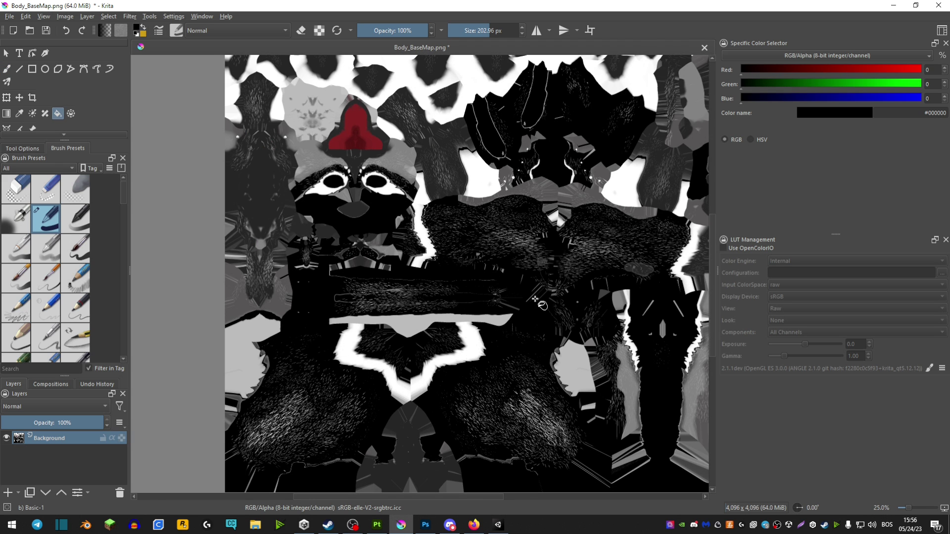
scroll(448, 230, up, 4)
scroll(415, 231, down, 5)
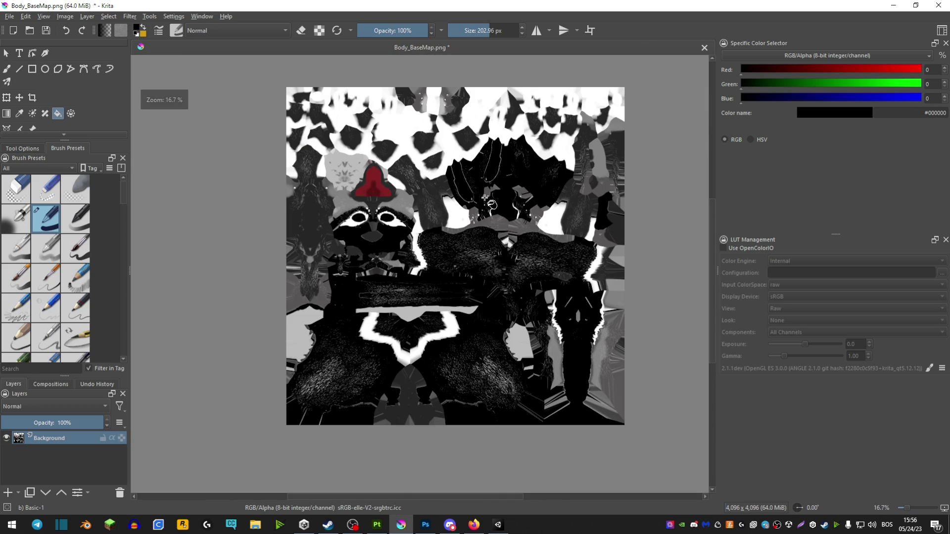
click(485, 198)
scroll(485, 198, up, 1)
scroll(446, 208, down, 1)
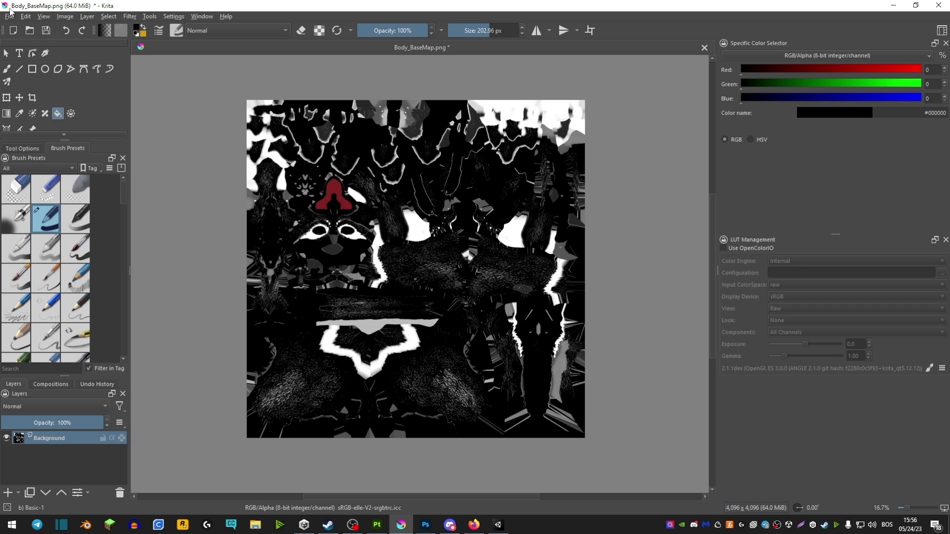
Step: Save the blacked-out texture as Body_BaseMap.png on the Desktop via Save As
click(10, 16)
click(28, 74)
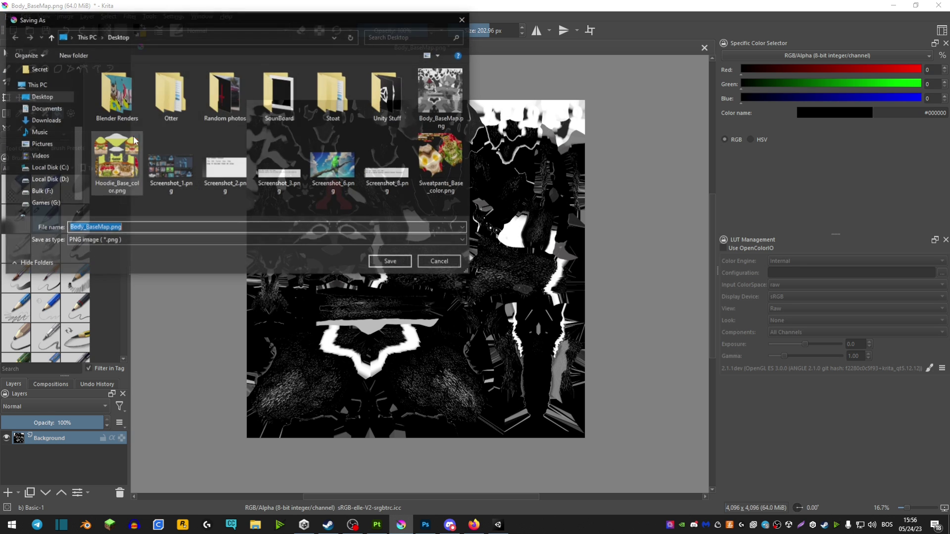
key(Return)
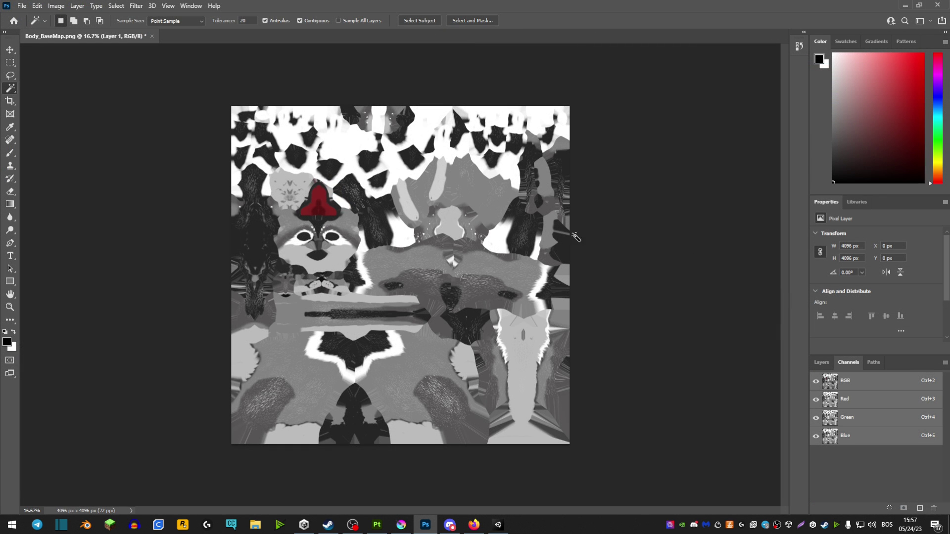
Step: Switch to the Magic Wand and erase the regions on both sides of the red patch
right_click(11, 90)
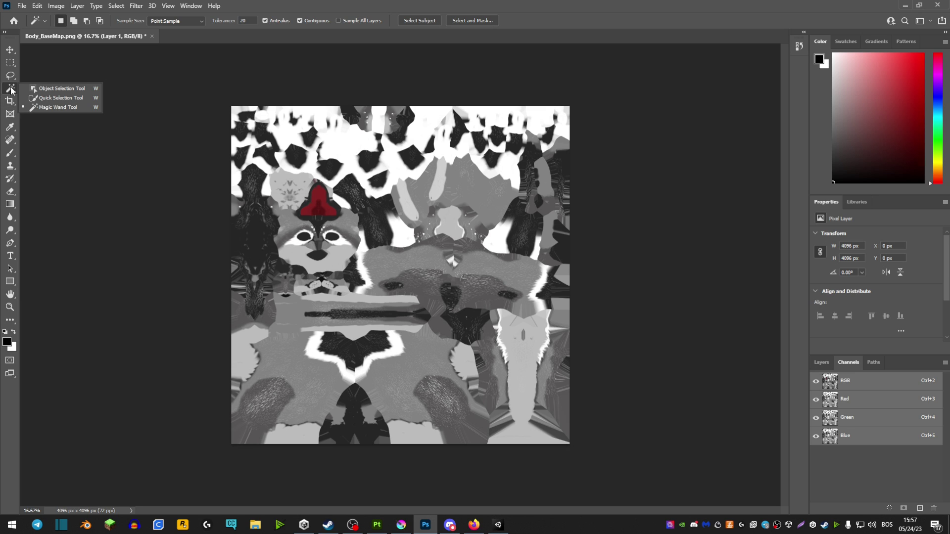
click(11, 90)
right_click(12, 90)
click(52, 107)
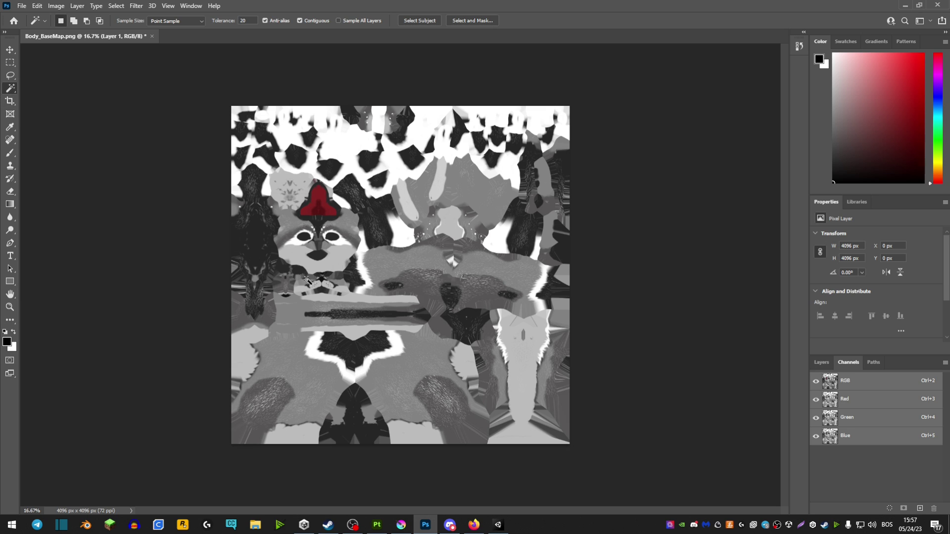
click(296, 254)
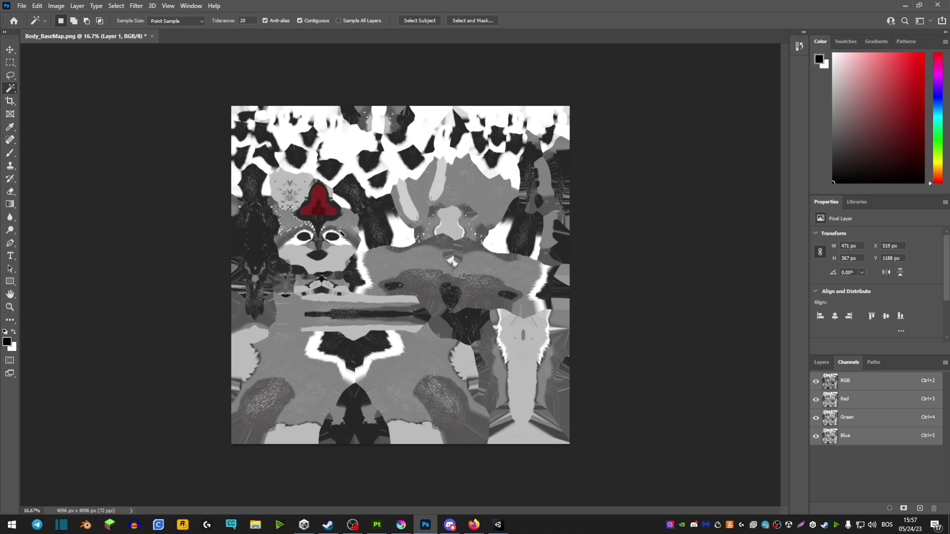
click(349, 231)
key(Delete)
click(295, 231)
key(Delete)
Step: Erase the dark strip left of the face, a small grey patch, the area below and the left-edge patch
click(264, 226)
key(Delete)
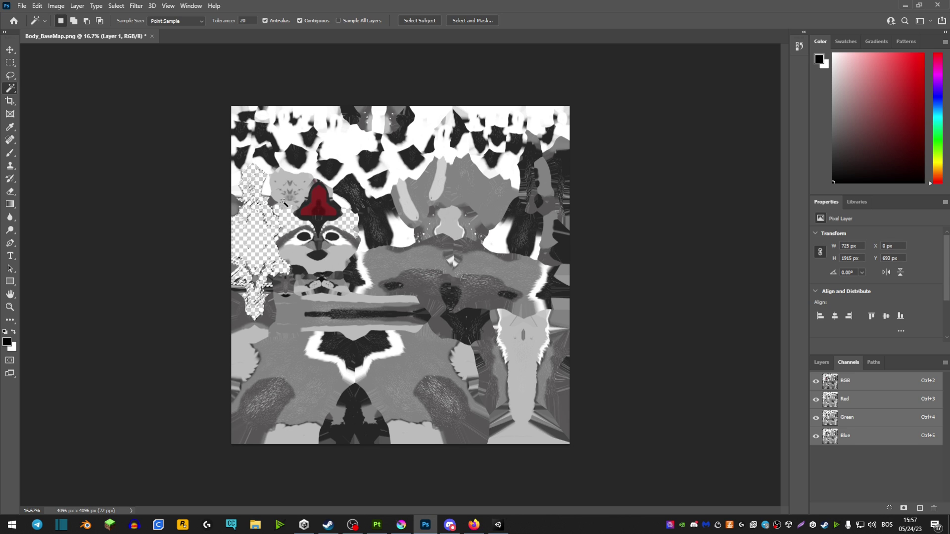
click(284, 198)
click(287, 195)
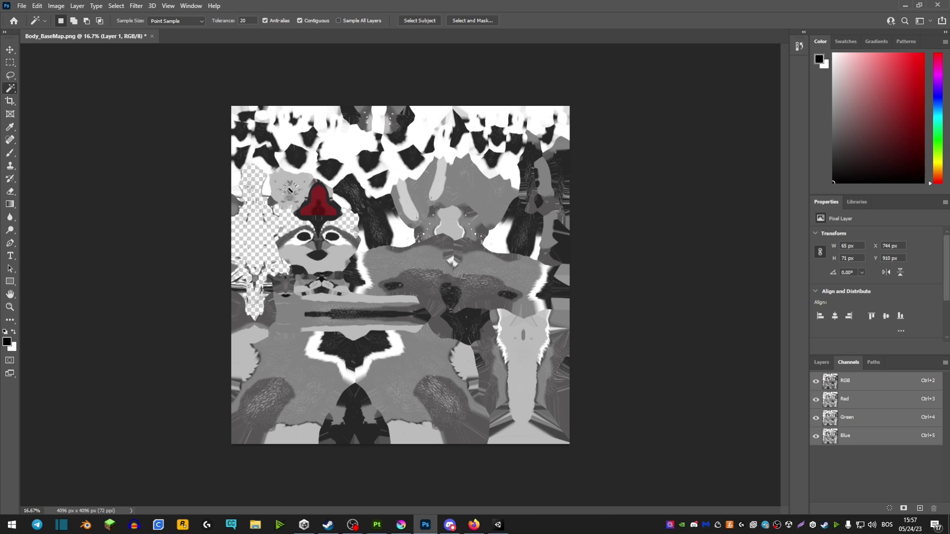
key(Delete)
click(313, 298)
key(Delete)
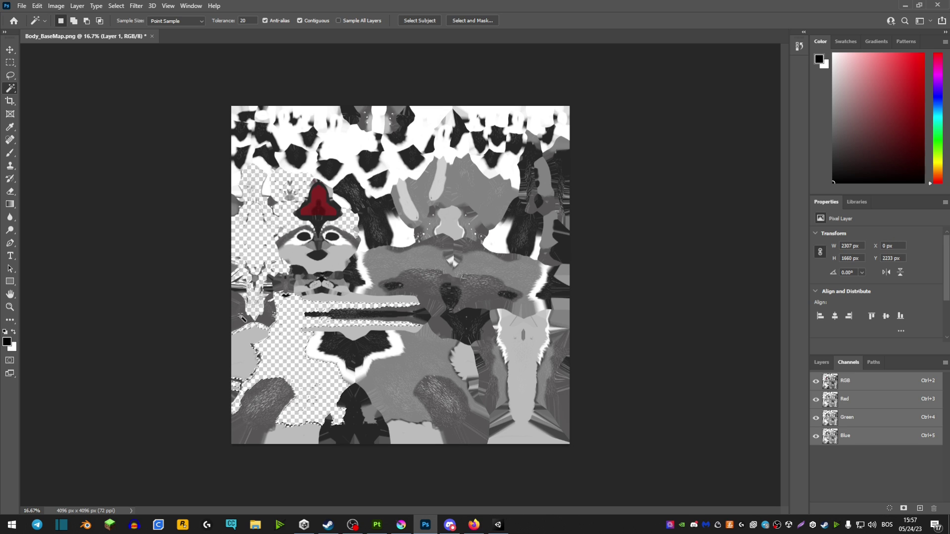
click(266, 320)
key(Delete)
Step: Erase the grey and dark fur patches at the lower left and along the bottom
click(252, 359)
key(Delete)
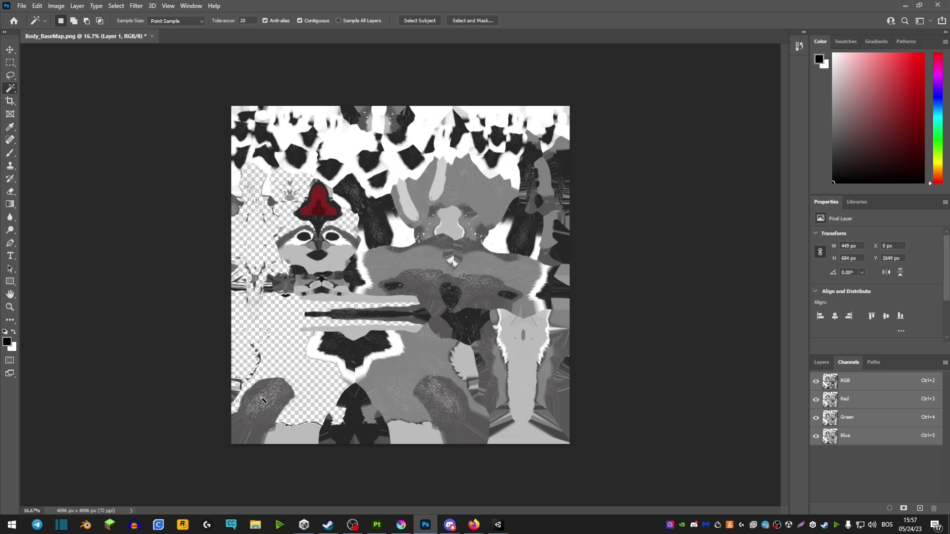
click(270, 396)
key(Delete)
click(247, 433)
key(Delete)
click(297, 435)
click(360, 432)
key(Delete)
Step: Erase the large grey area, the muzzle, the upper grey region and the tall lower-right column
click(366, 376)
key(Delete)
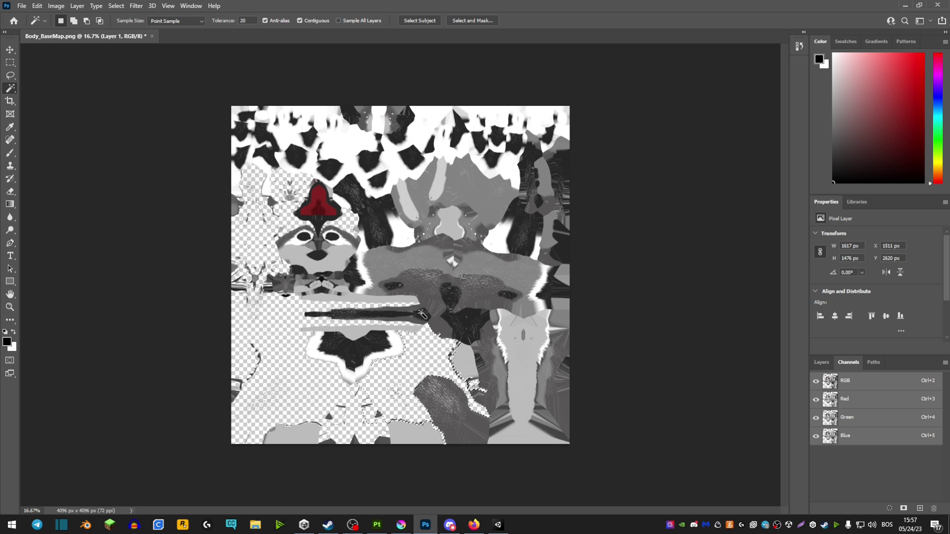
click(422, 312)
key(Delete)
click(473, 270)
key(Delete)
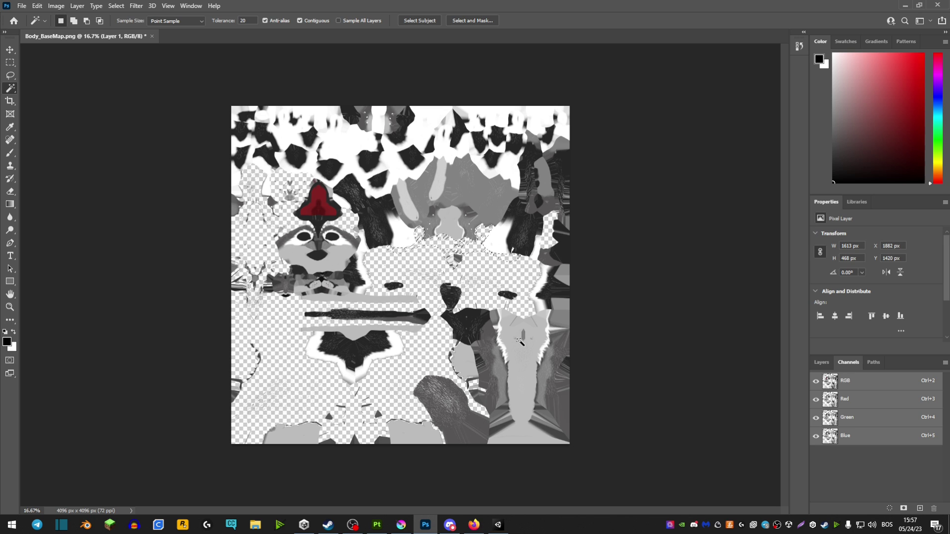
click(520, 376)
key(Delete)
Step: Deselect, keep the Magic Wand active and select the grey face area, then minimize Photoshop
key(ctrl+d)
click(21, 6)
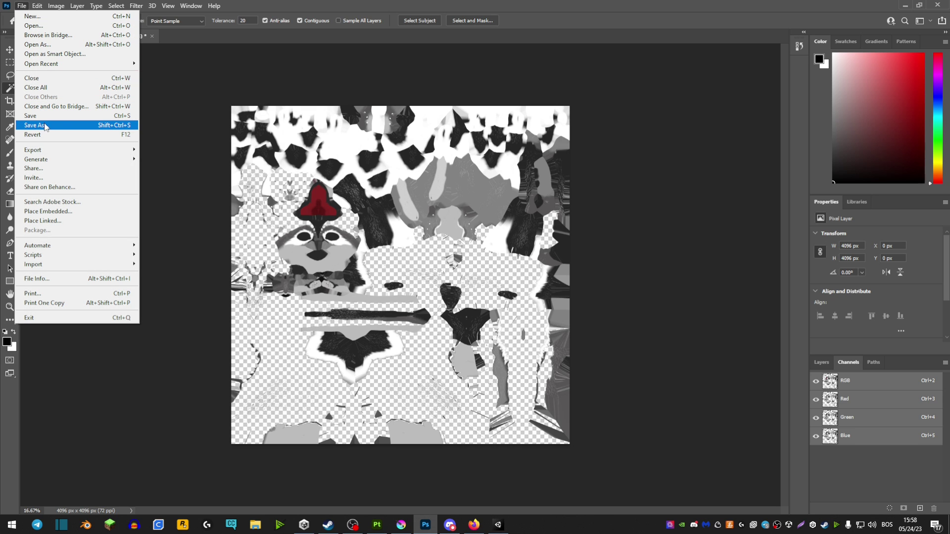
click(199, 118)
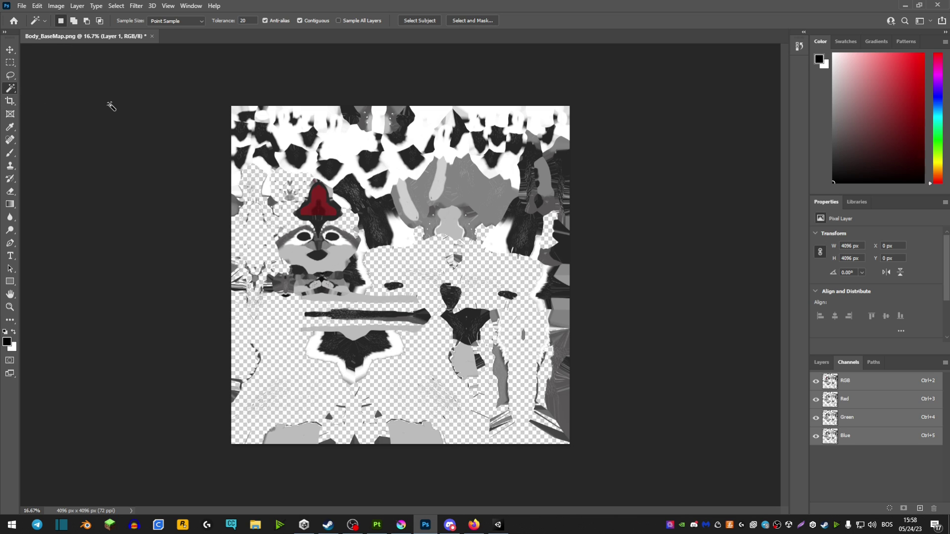
right_click(16, 95)
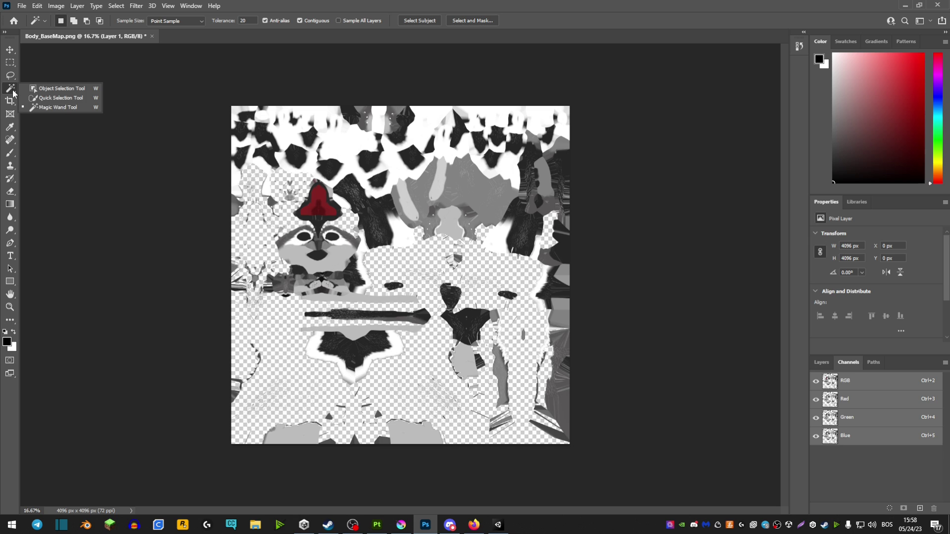
click(58, 109)
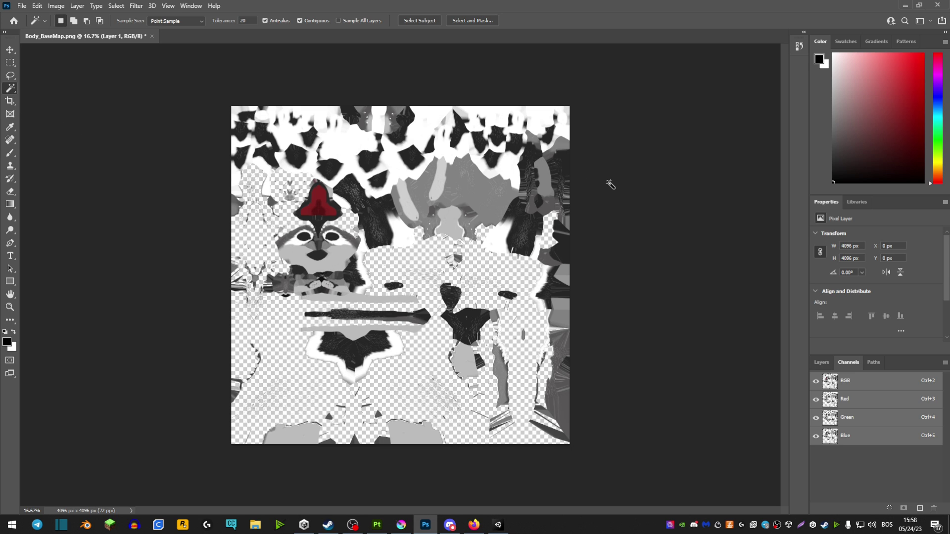
click(307, 265)
key(super+d)
Step: Back in Substance 3D Painter, search the assets for 'material' and pick Aluminium
click(377, 524)
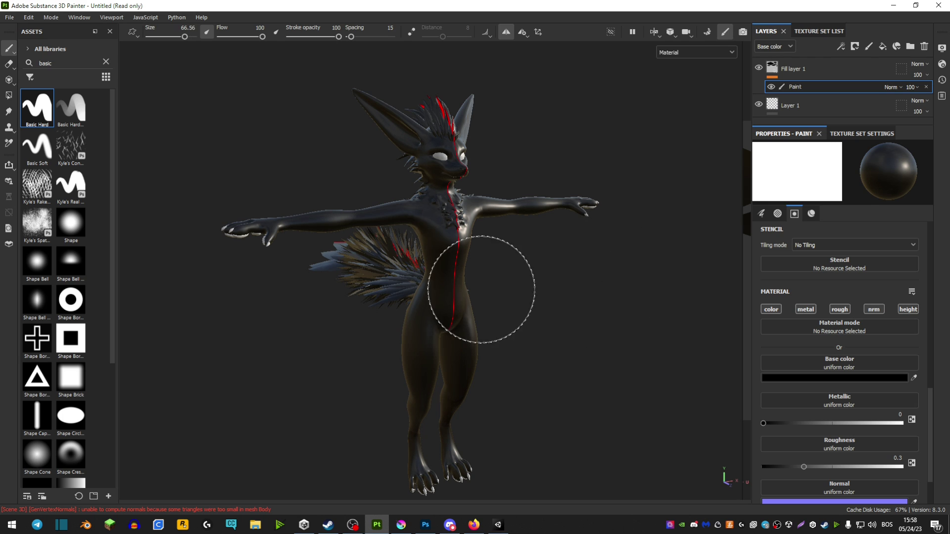
click(56, 63)
text(materials)
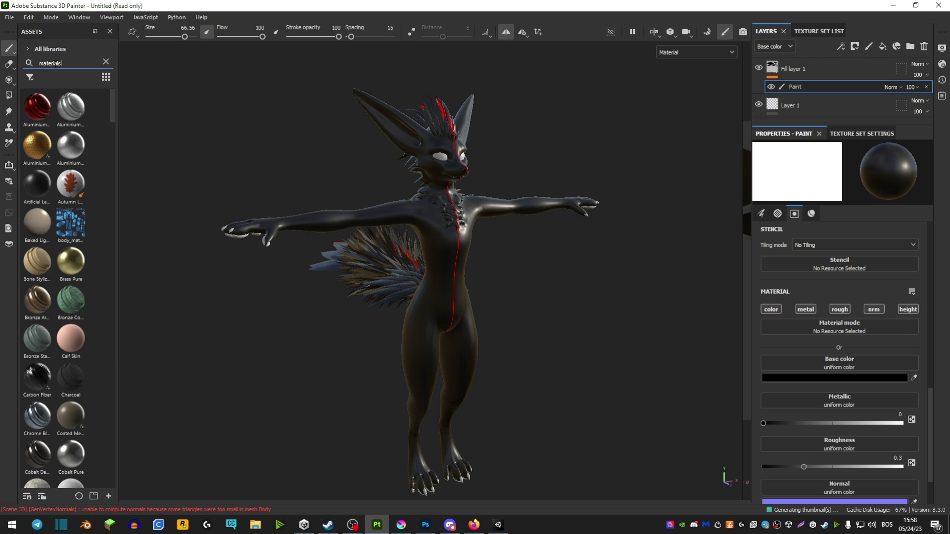
click(68, 145)
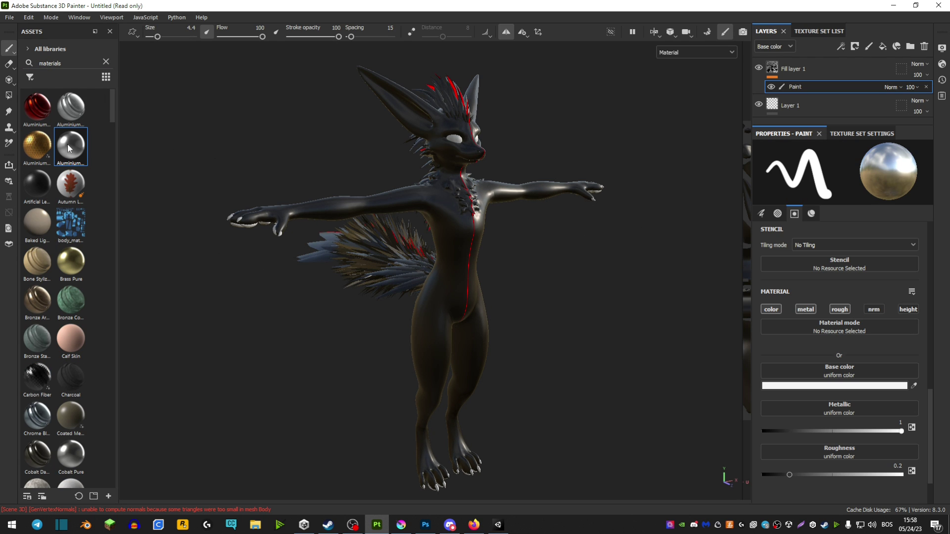
Step: Test mirrored Aluminium strokes across the chest and both upper arms, undoing each
scroll(413, 203, up, 5)
mouse_move(444, 188)
mouse_down()
mouse_move(468, 226)
mouse_move(473, 303)
mouse_up()
scroll(472, 303, up, 2)
key(ctrl+z)
key(bracketleft)
key(bracketleft)
mouse_move(288, 123)
mouse_down()
mouse_move(396, 131)
mouse_move(452, 181)
mouse_move(501, 269)
mouse_move(449, 269)
mouse_move(427, 286)
mouse_move(552, 201)
mouse_up()
key(ctrl+z)
Step: Try another stroke down the chest, undo it and shrink the brush to 1.8
scroll(456, 245, up, 3)
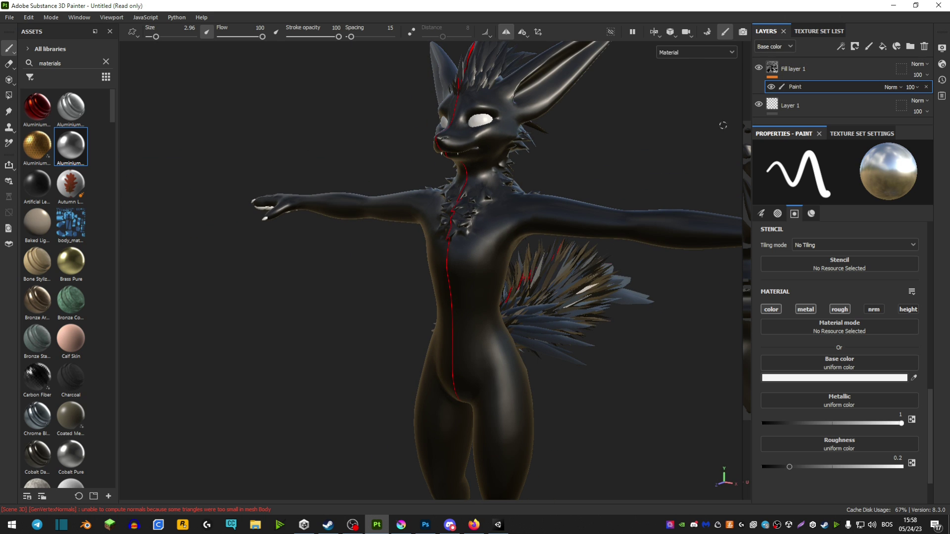
scroll(496, 217, up, 2)
mouse_move(497, 217)
alt+mouse_down()
mouse_move(477, 167)
mouse_move(448, 185)
mouse_move(402, 291)
mouse_move(393, 247)
mouse_move(457, 124)
alt+mouse_up()
scroll(402, 291, up, 2)
key(ctrl+z)
key(bracketleft)
key(ctrl+z)
Step: From a three-quarter front view, test chest and torso strokes with a 3.25 brush, undoing each
scroll(377, 328, down, 5)
alt+drag(377, 329, 453, 257)
scroll(453, 257, up, 3)
drag(373, 178, 416, 250)
key(ctrl+z)
scroll(390, 179, up, 1)
key(bracketright)
key(bracketright)
mouse_move(372, 154)
mouse_down()
mouse_move(417, 239)
mouse_move(425, 413)
mouse_up()
key(ctrl+z)
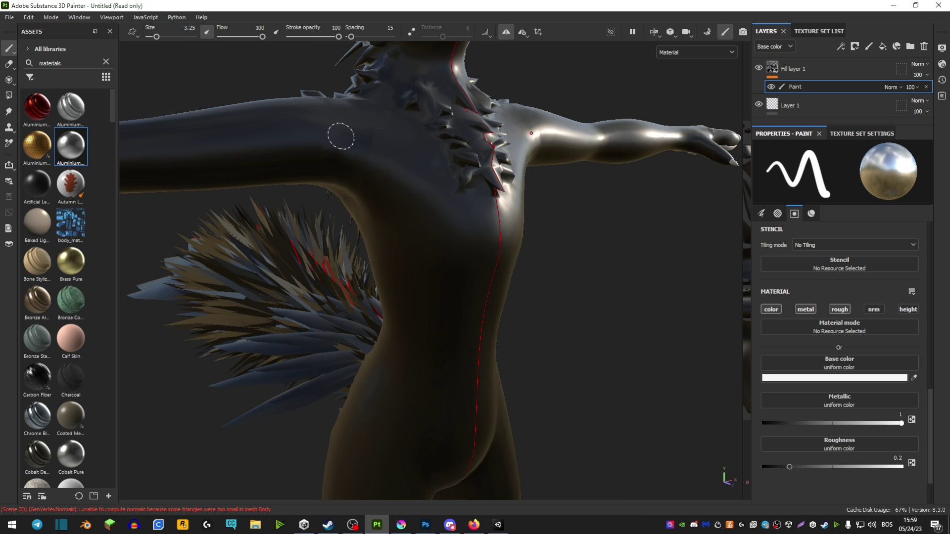
mouse_move(339, 134)
mouse_down()
mouse_move(401, 177)
mouse_move(441, 260)
mouse_move(441, 347)
mouse_move(425, 413)
mouse_up()
key(ctrl+z)
scroll(431, 243, down, 5)
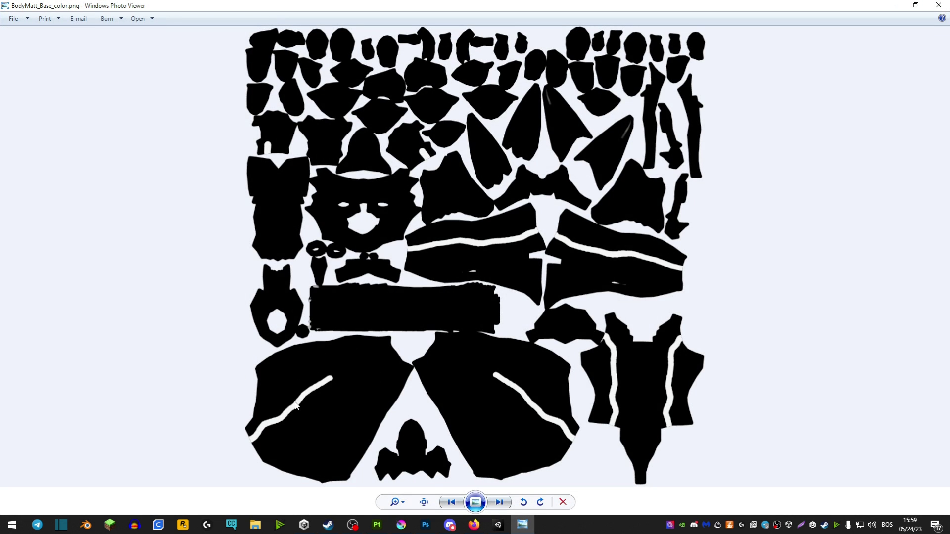
Step: Zoom in and out on BodyMatt_Base_color.png, then close Windows Photo Viewer
scroll(259, 445, up, 2)
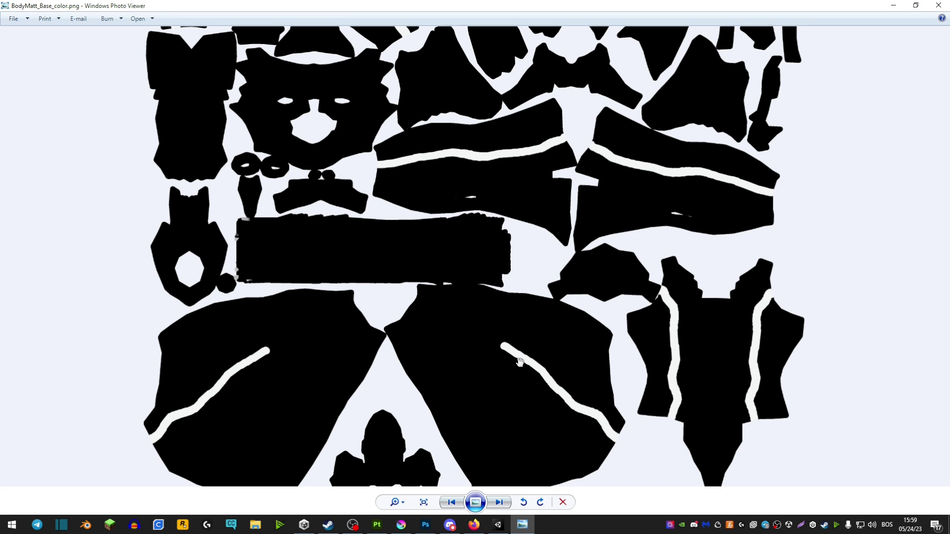
scroll(515, 399, down, 1)
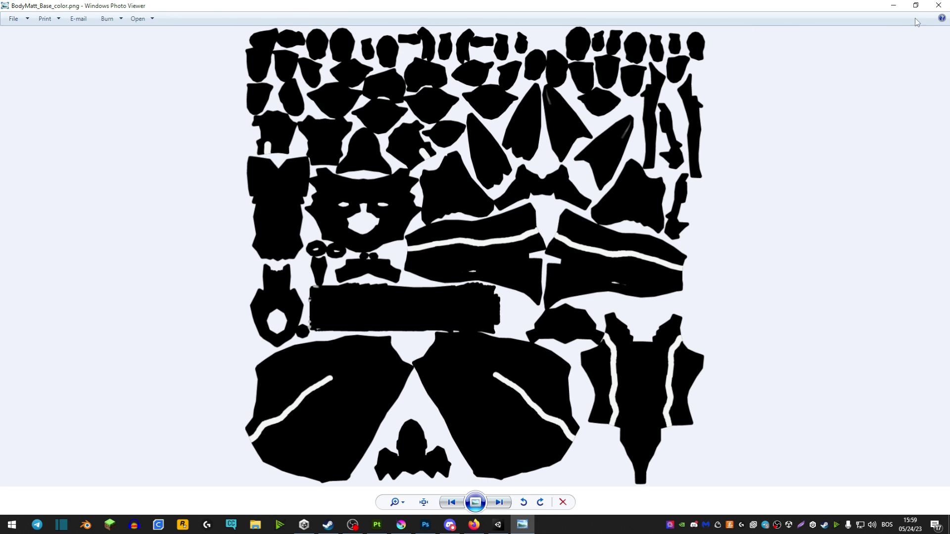
click(939, 5)
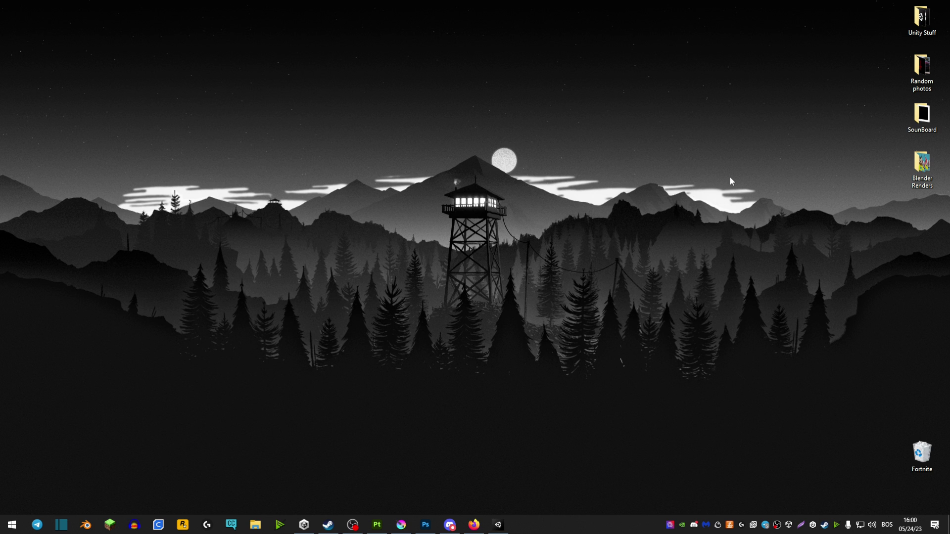
Step: In Unity, expand New Material's Special FX > Emission 0 and drop the Body_Emis texture into Emission Map
key(alt+Tab)
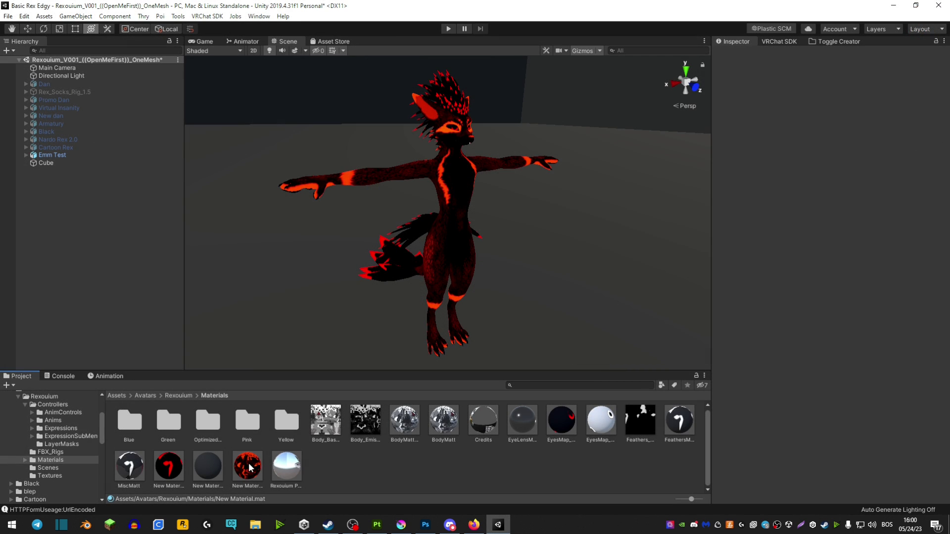
click(248, 466)
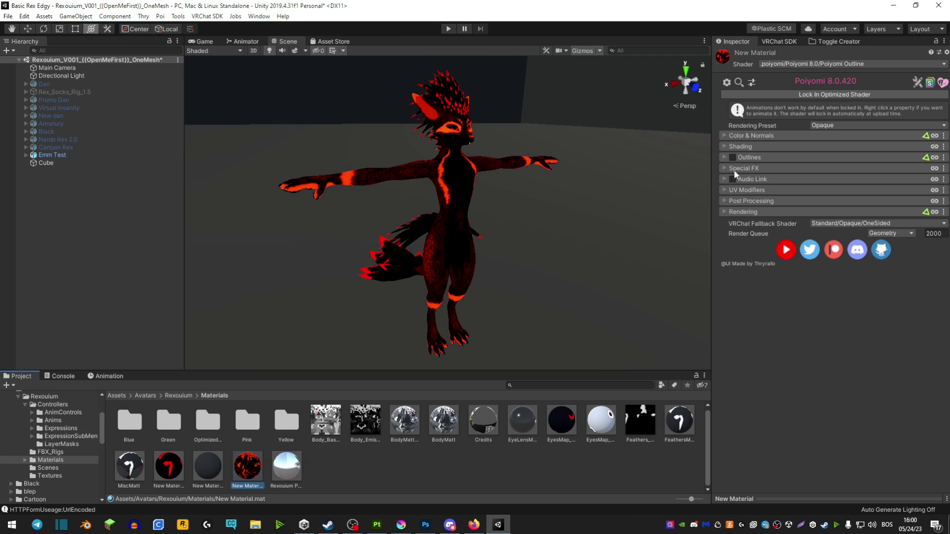
click(723, 169)
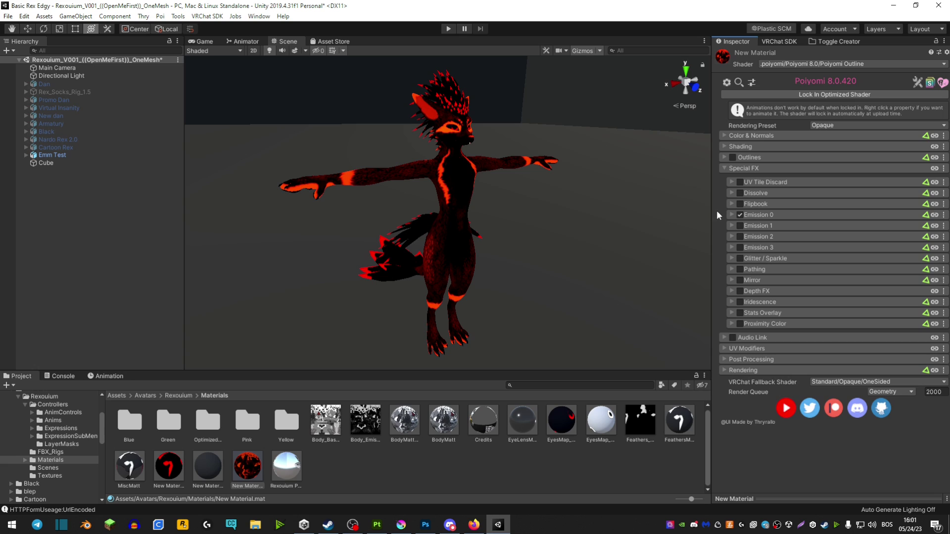
click(731, 215)
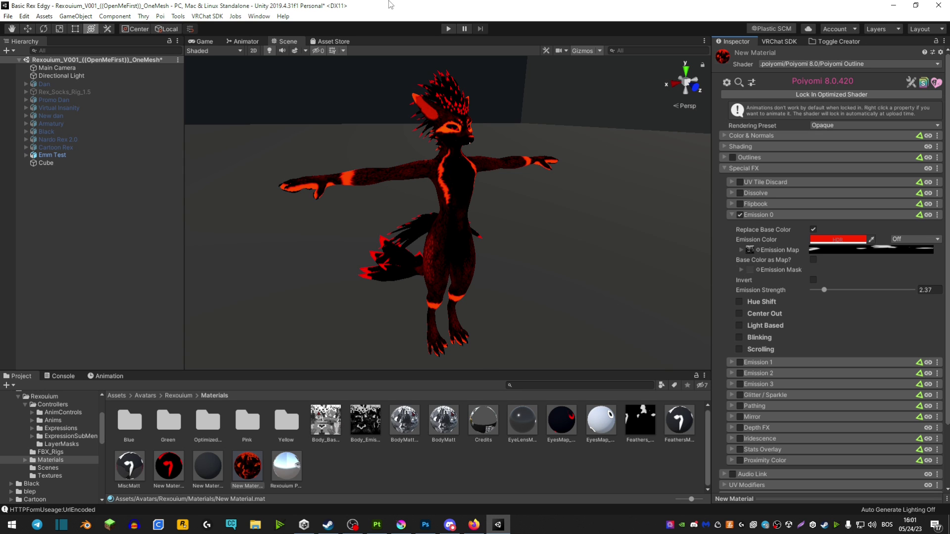
mouse_move(389, 5)
mouse_down()
mouse_move(432, 21)
mouse_move(387, 5)
mouse_up()
drag(364, 427, 749, 249)
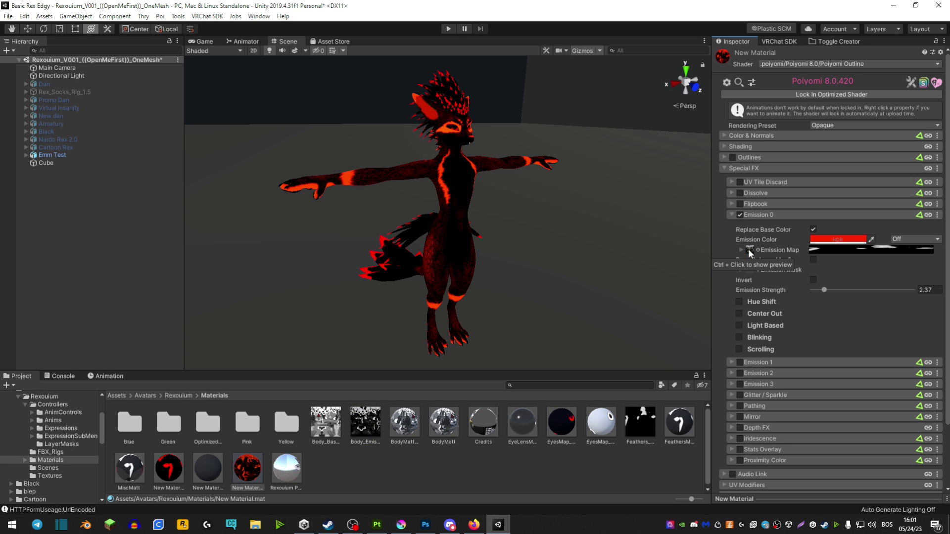
Step: Set the Emission Color to pure red in the HDR picker
click(814, 229)
click(814, 229)
click(820, 241)
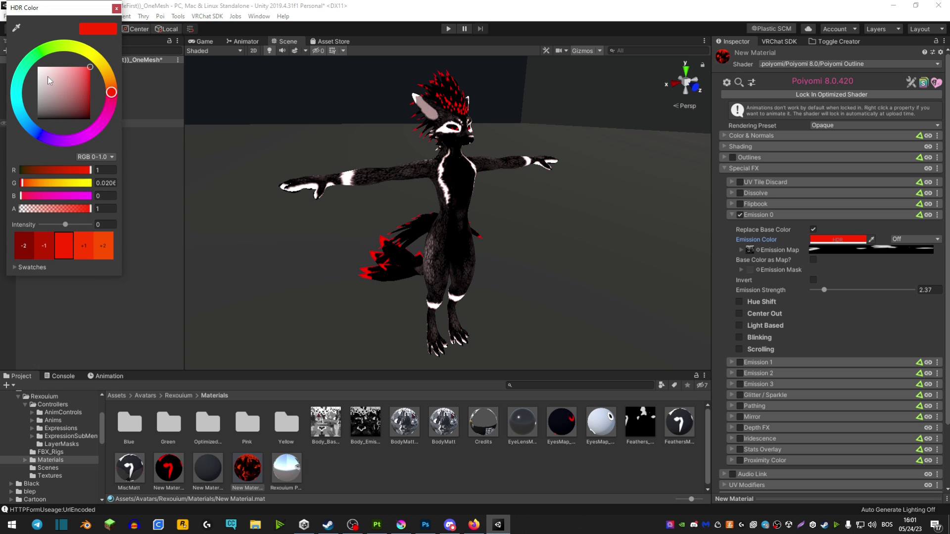
click(39, 68)
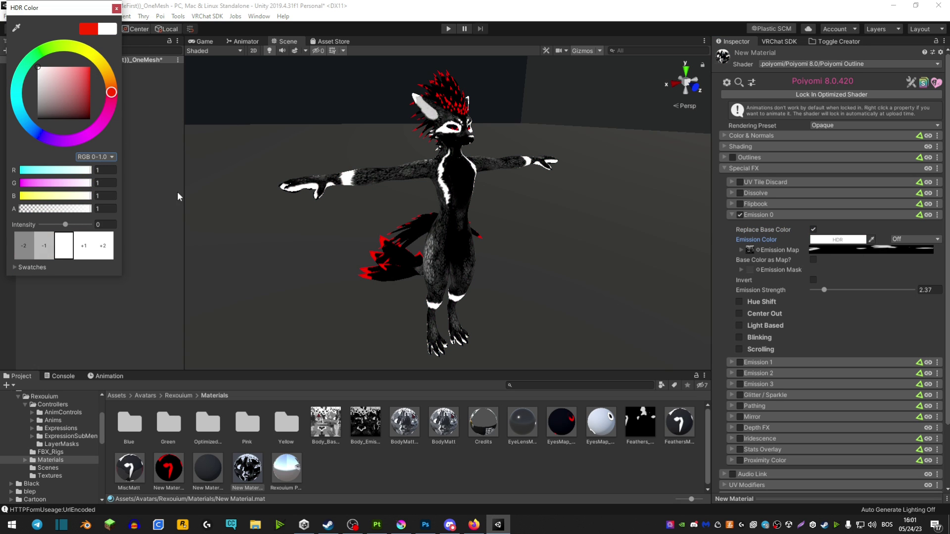
click(90, 67)
mouse_move(114, 89)
mouse_down()
mouse_move(94, 132)
mouse_move(35, 134)
mouse_move(39, 60)
mouse_move(92, 50)
mouse_move(111, 94)
mouse_up()
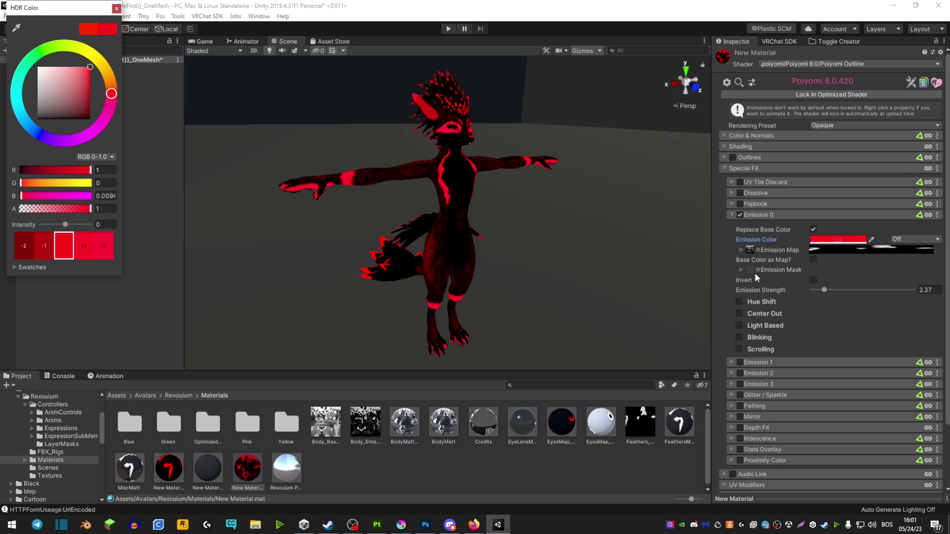
Step: Enable Base Color as Map?, lower the Emission Strength, and open the Body_Emission texture
click(813, 260)
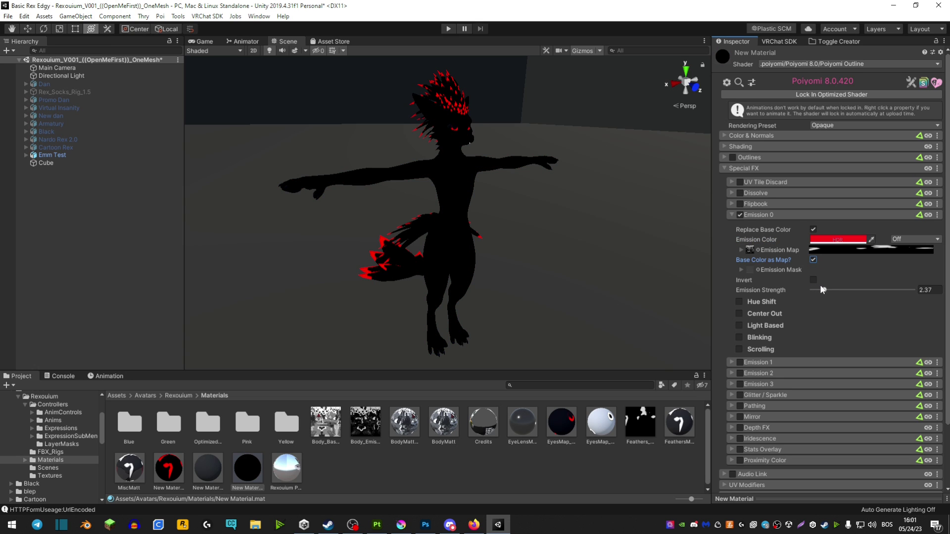
drag(825, 290, 803, 294)
text(5.04)
click(838, 240)
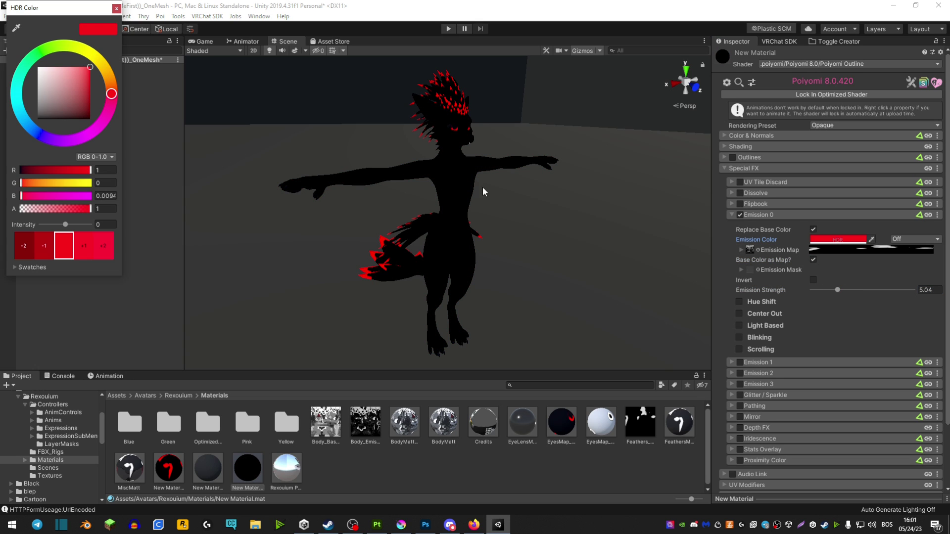
mouse_move(847, 290)
mouse_down()
mouse_move(856, 290)
mouse_move(830, 292)
mouse_move(837, 290)
mouse_up()
double_click(366, 421)
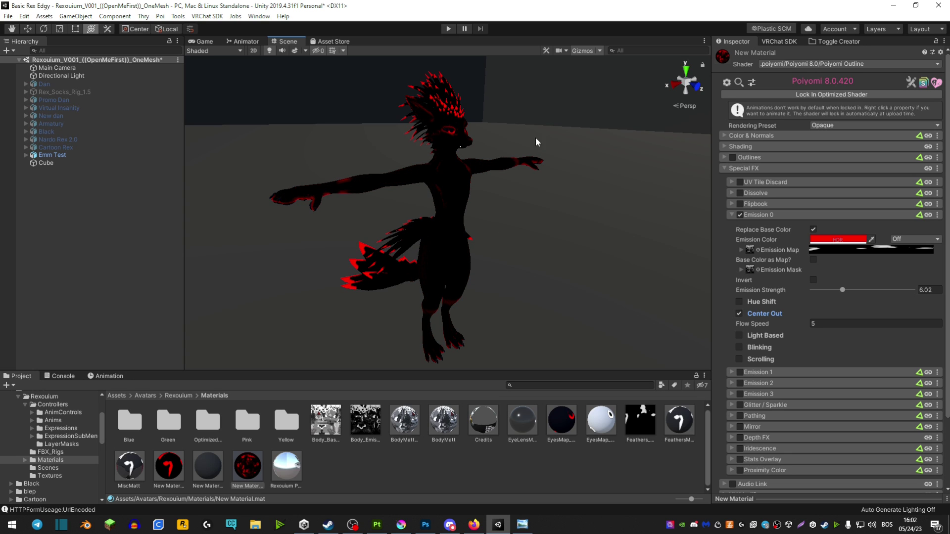
Step: Turn off Center Out and set Emission Strength to 2.48 for a steady red glow
click(739, 314)
click(817, 291)
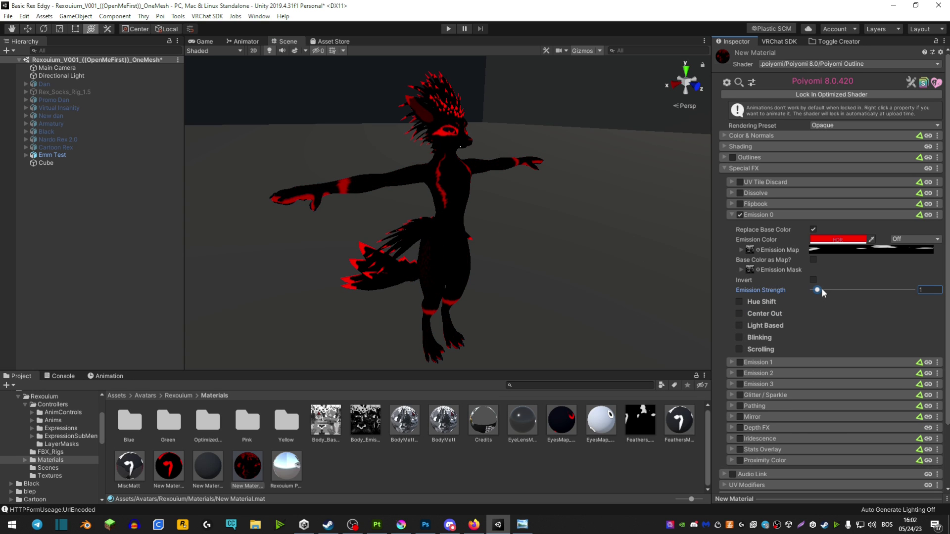
mouse_move(823, 293)
mouse_down()
mouse_move(888, 293)
mouse_move(811, 289)
mouse_move(868, 291)
mouse_move(812, 291)
mouse_move(824, 292)
mouse_up()
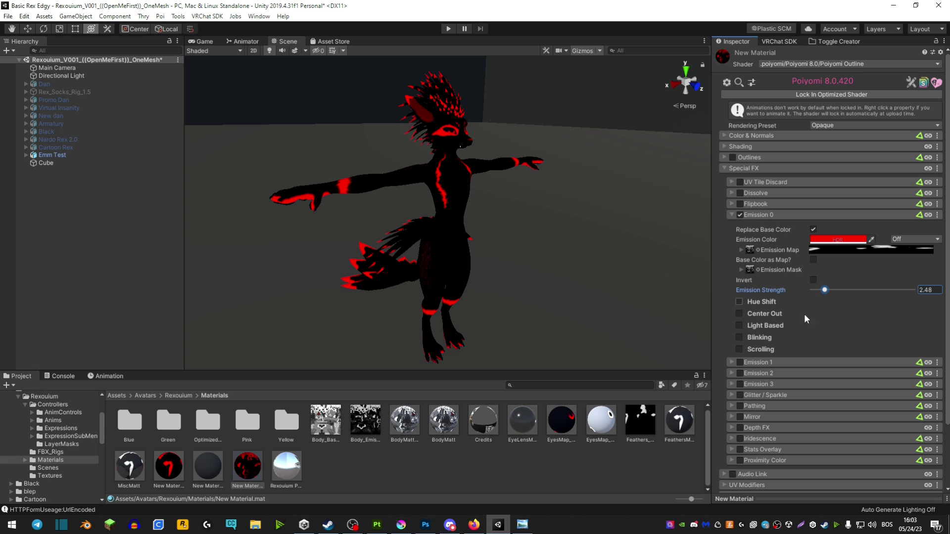
Step: Enable Hue Shift with Hue Shift Speed 2, returning the Hue Shift slider to 0
click(740, 302)
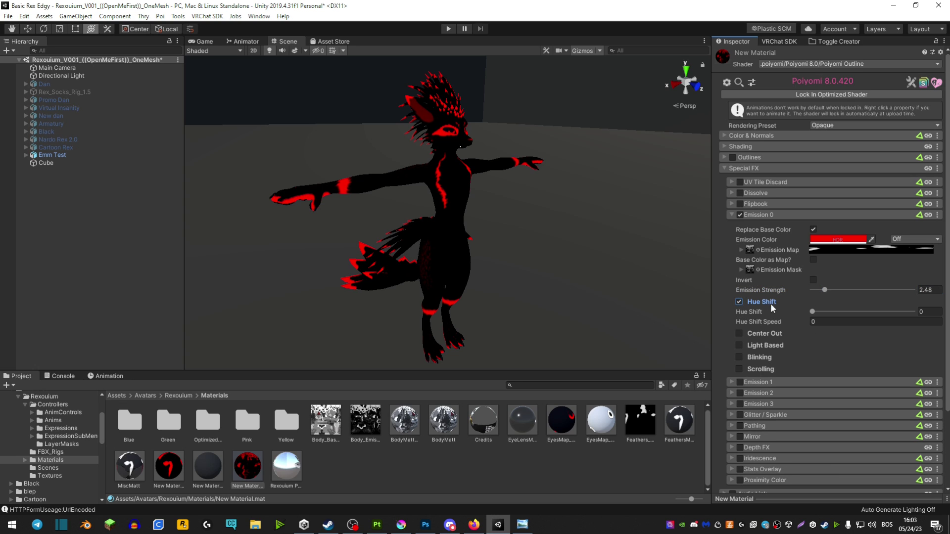
mouse_move(814, 313)
mouse_down()
mouse_move(913, 313)
mouse_move(820, 313)
mouse_up()
click(826, 322)
text(2)
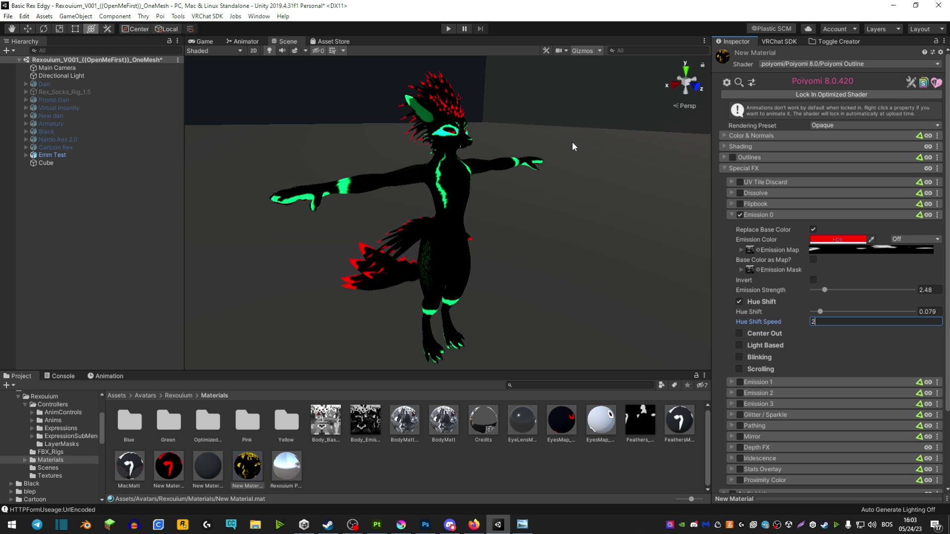
drag(821, 312, 803, 310)
Step: Swap Hue Shift for Center Out and preview the animated glow in Play mode
click(739, 301)
click(739, 313)
key(ctrl+p)
scroll(563, 198, up, 5)
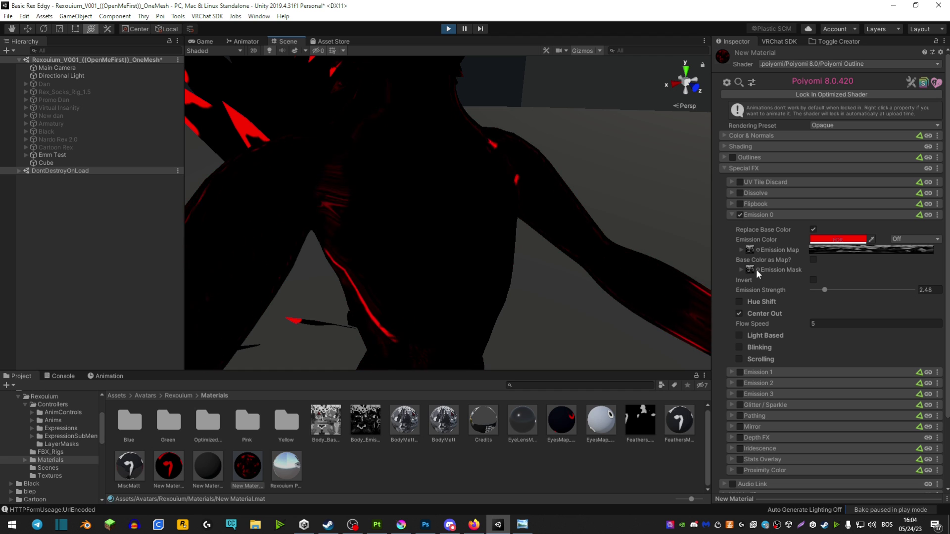
click(448, 29)
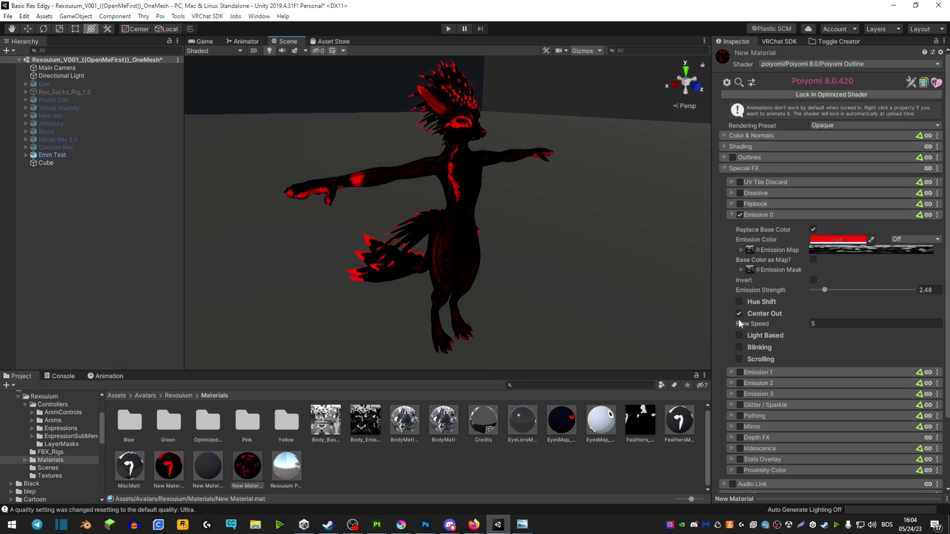
Step: Set the center-out Flow Speed to 8
click(812, 324)
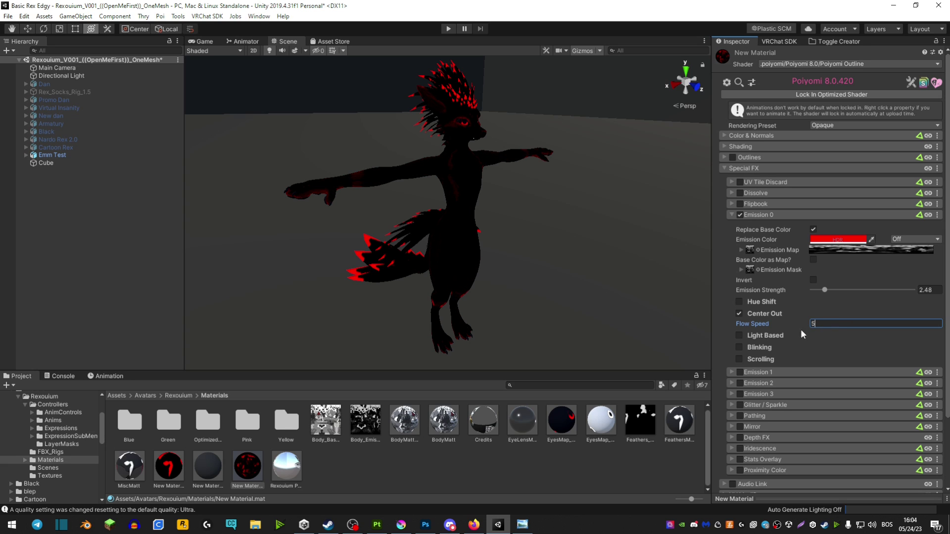
text(1)
key(Return)
text(8)
Step: Turn off Center Out, preview Light Based emission, then turn Light Based off
click(739, 335)
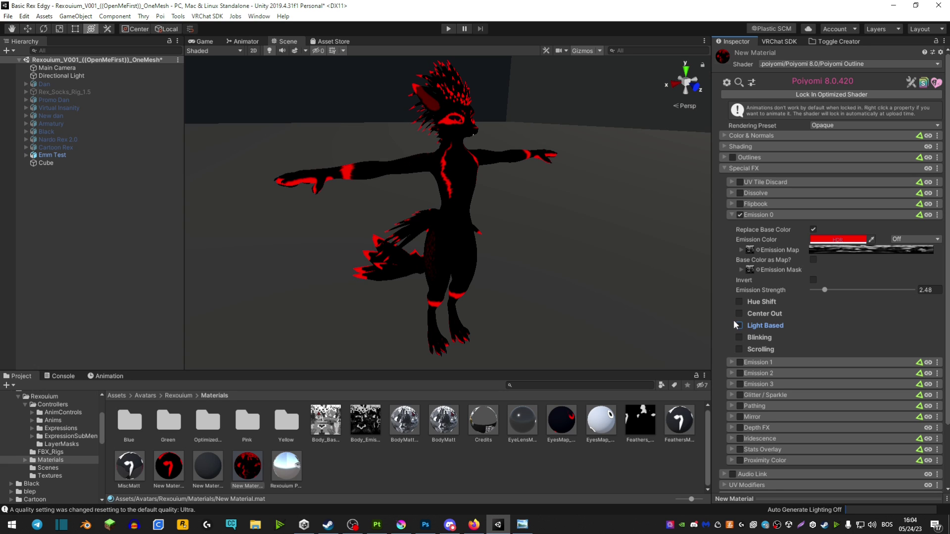
click(738, 325)
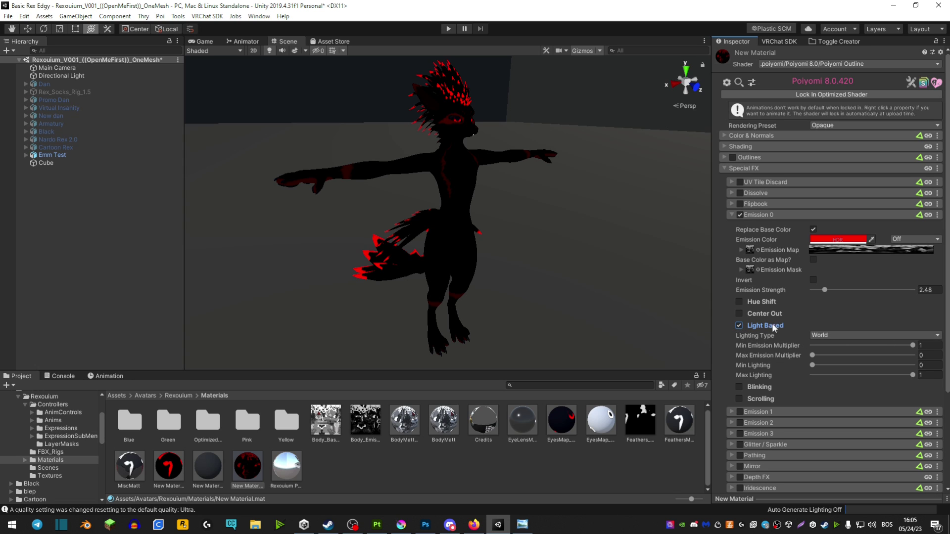
click(740, 326)
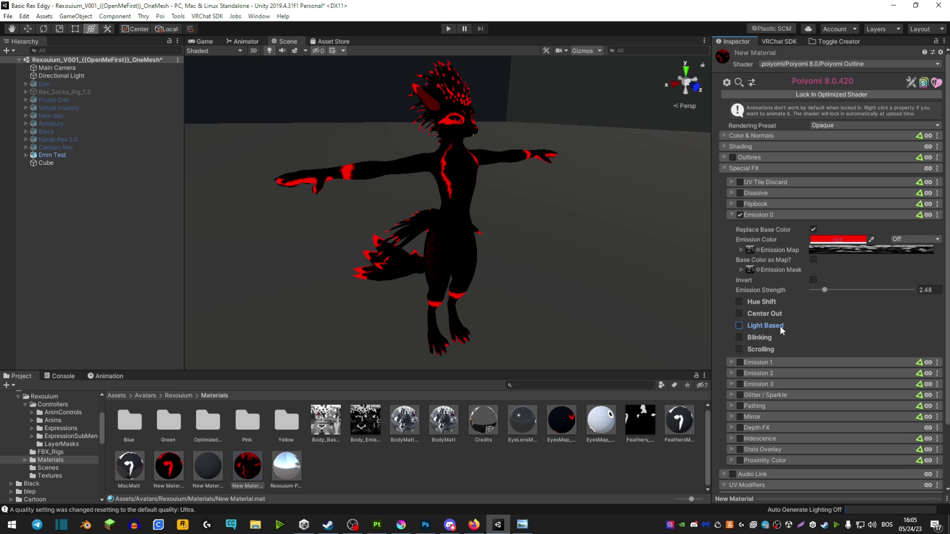
Step: Try Blinking with blink velocity 6 and max 2, then switch to Scrolling emission
click(739, 338)
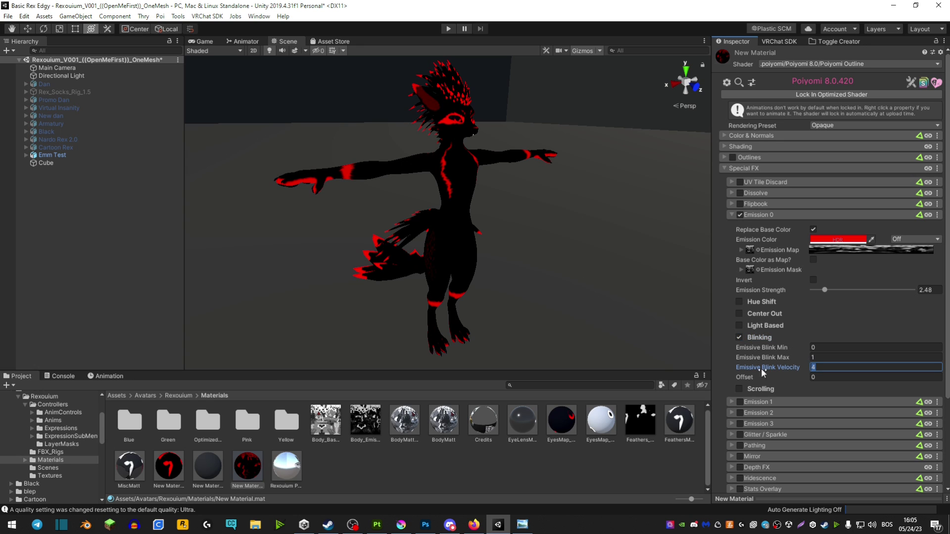
click(833, 369)
text(6)
click(788, 358)
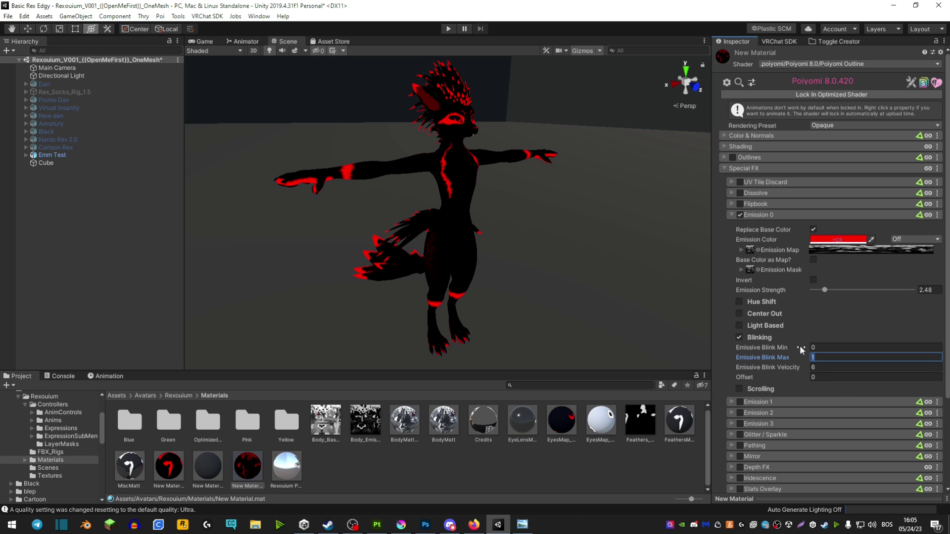
text(2)
click(739, 337)
click(739, 349)
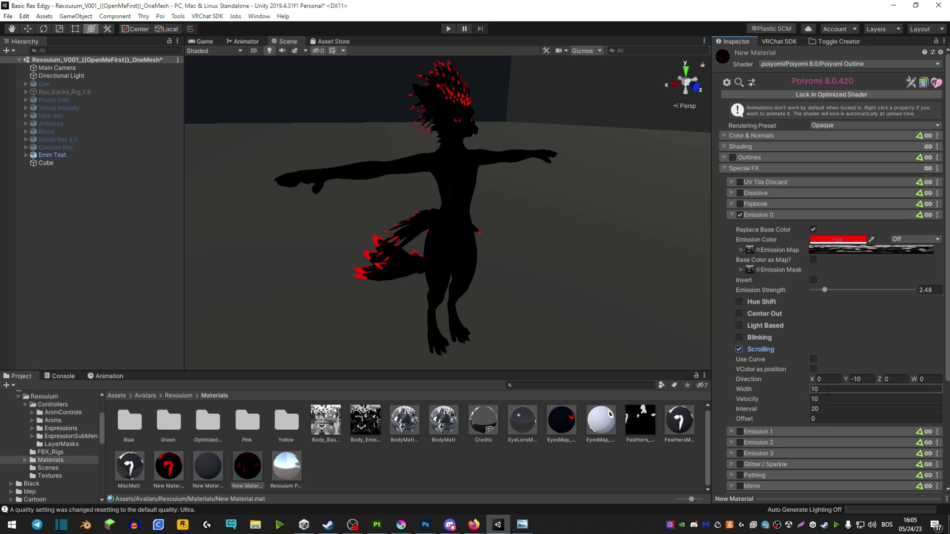
Step: Inspect the Scrolling Velocity and Width fields of Emission 0
click(829, 399)
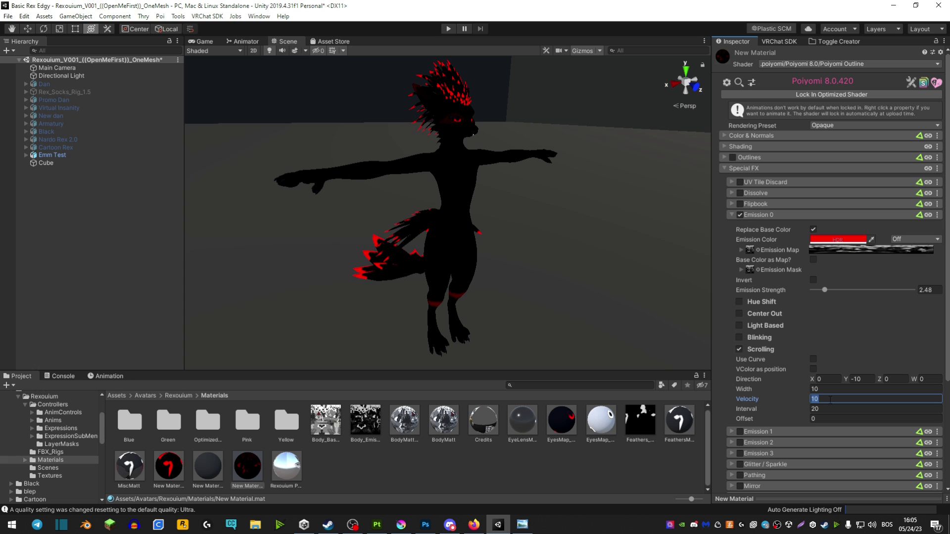
click(829, 389)
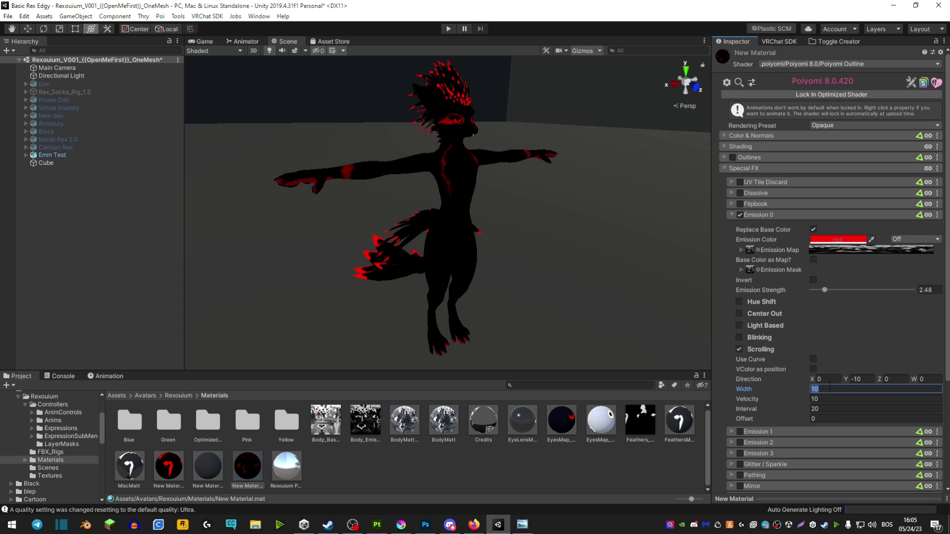
click(832, 399)
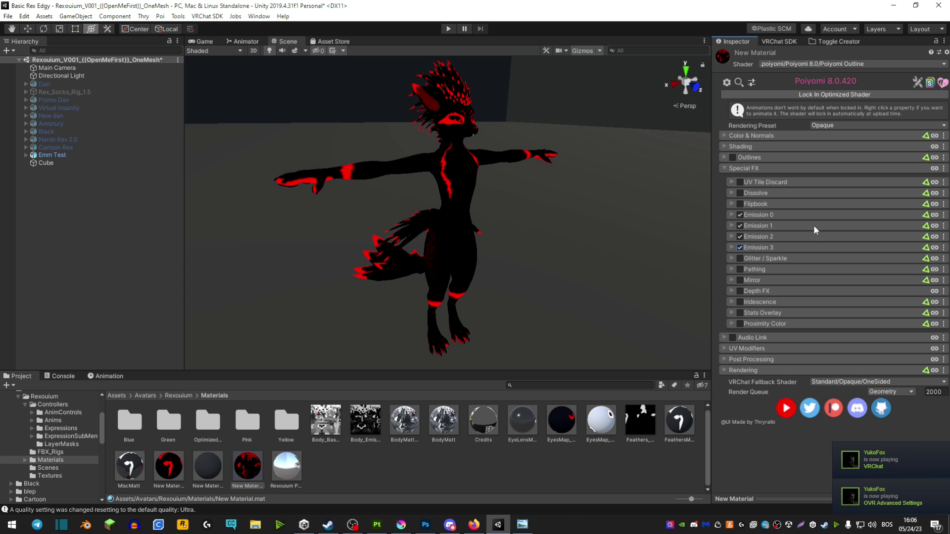
Step: Review the Emission 0 settings, then deselect the material in the Scene view
click(732, 215)
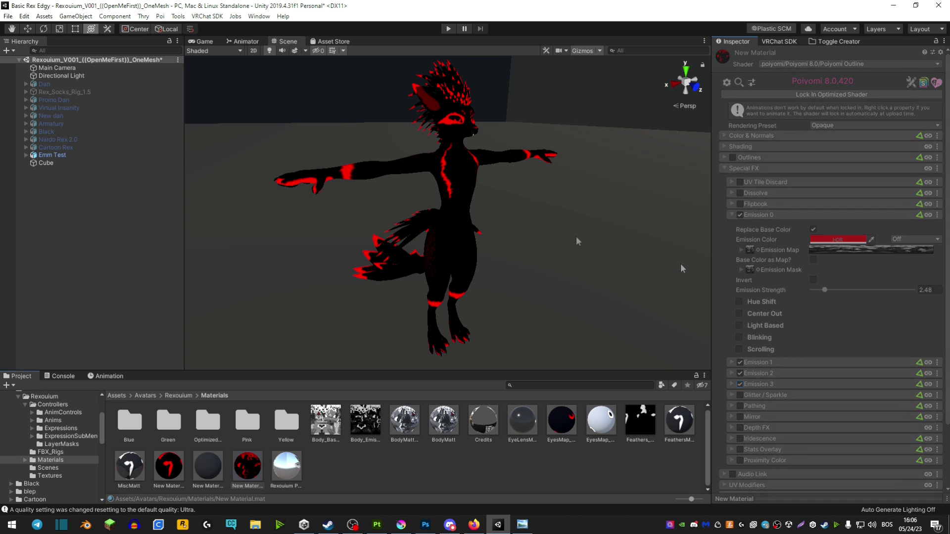
click(595, 229)
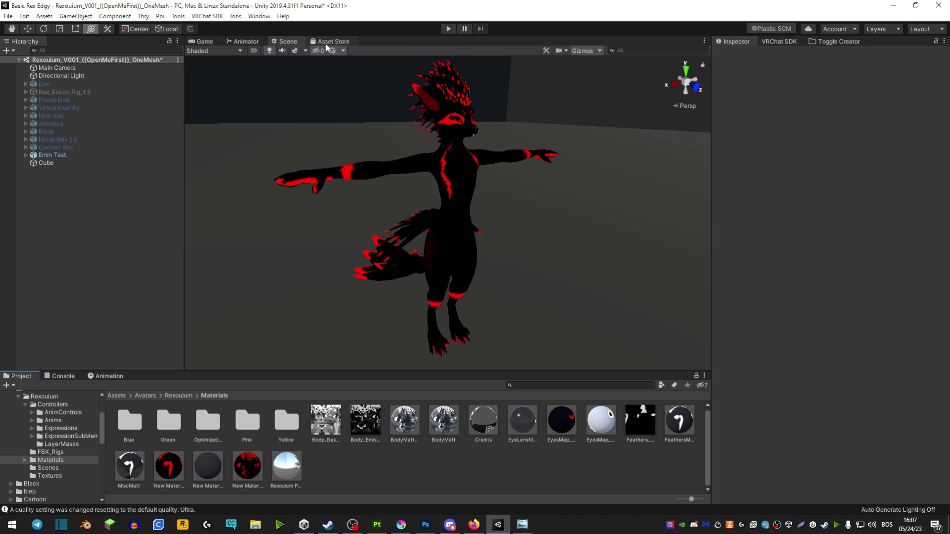
click(286, 43)
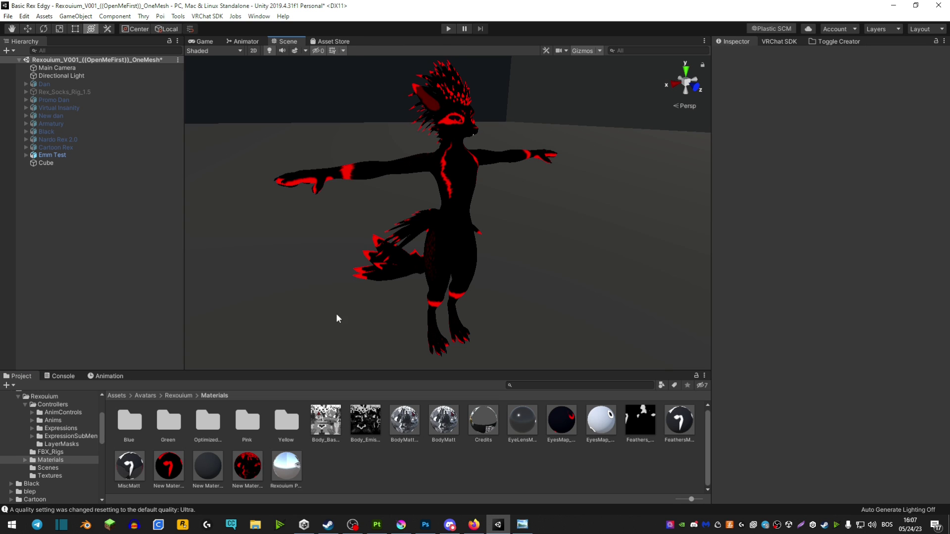